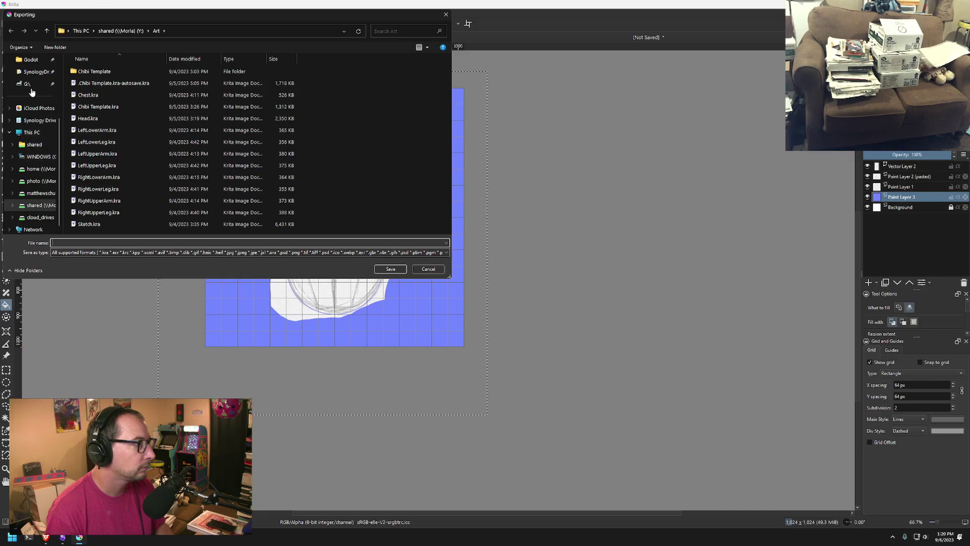
# Export the drawing as Outline.kra into the Godot project folder Bump Set Spike/assets/Chibi Template.
pyautogui.click(28, 60)
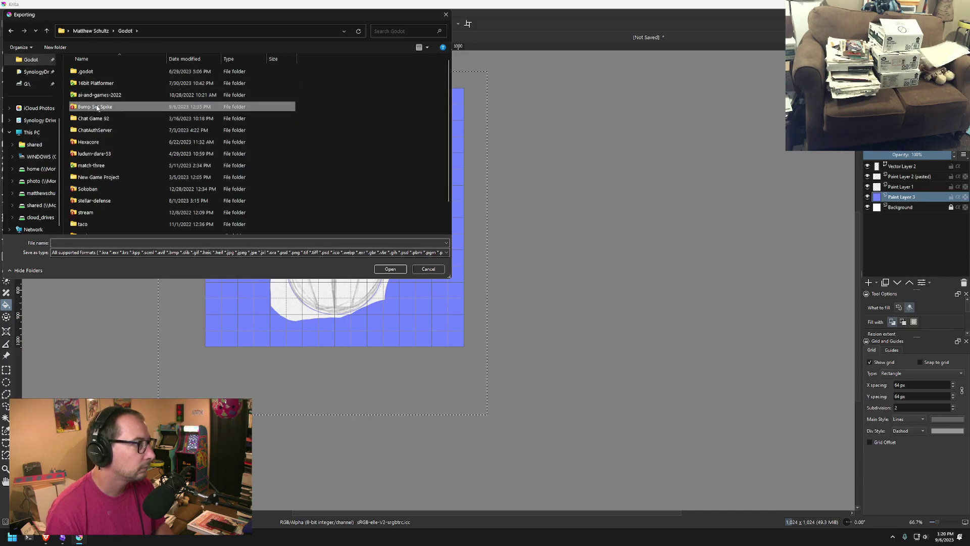
pyautogui.doubleClick(96, 106)
pyautogui.doubleClick(86, 120)
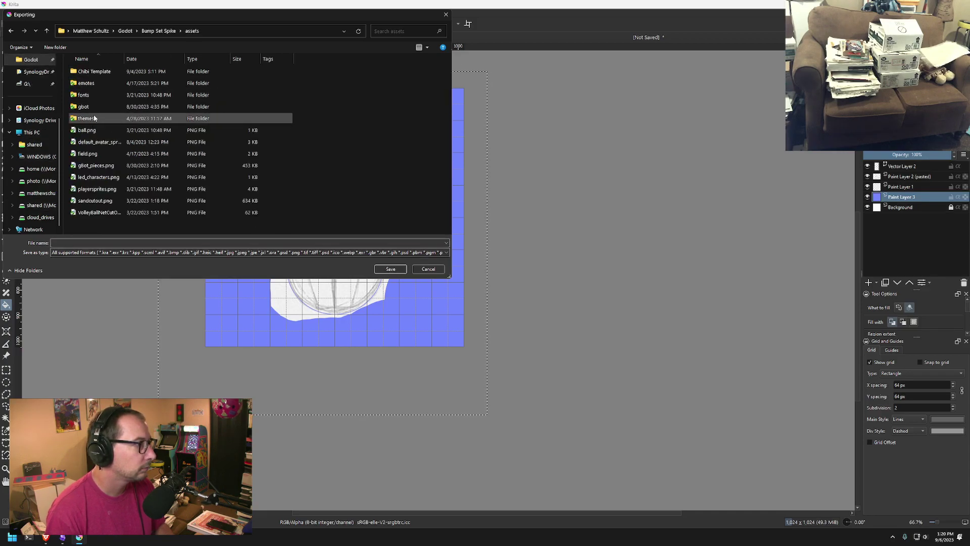
pyautogui.doubleClick(93, 71)
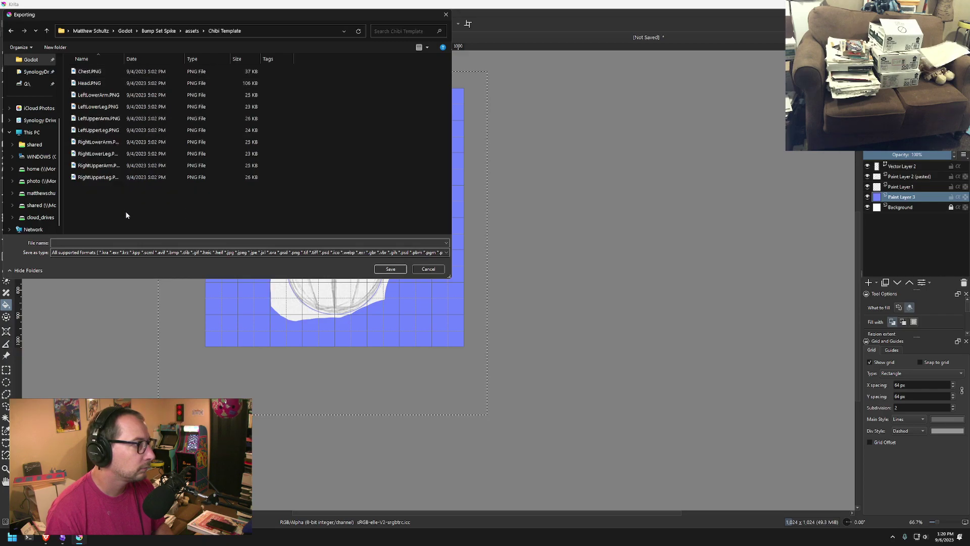
pyautogui.click(113, 242)
pyautogui.write('Out')
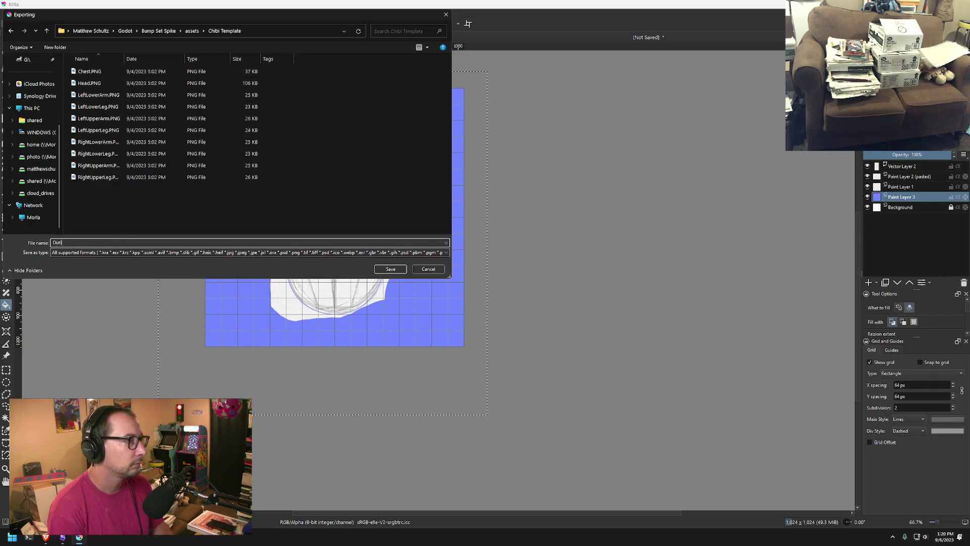
pyautogui.press('Escape')
pyautogui.keyDown('ctrl'); pyautogui.scroll(2, 117, 244); pyautogui.keyUp('ctrl')
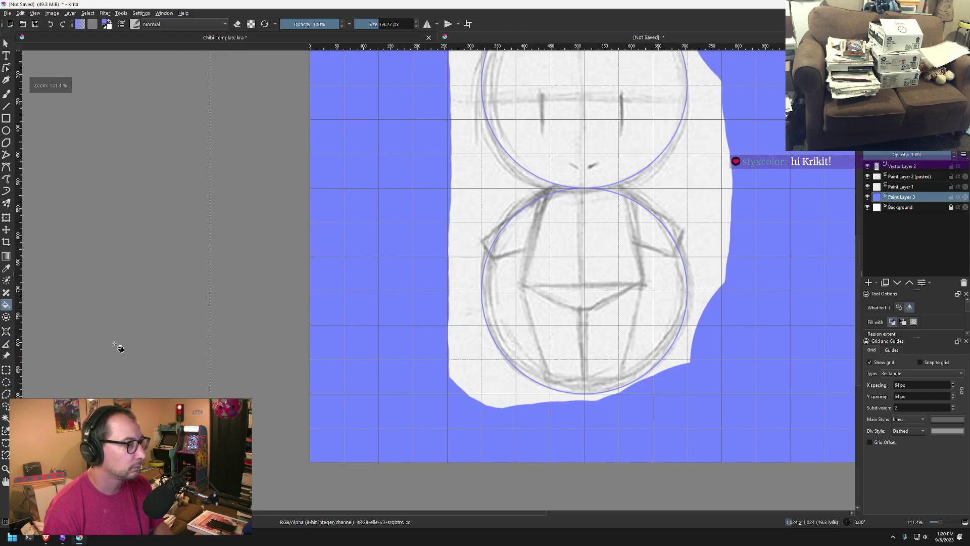
# Export the drawing as a PNG image named outline.png into the Chibi Template folder, keeping the default PNG options.
pyautogui.click(7, 13)
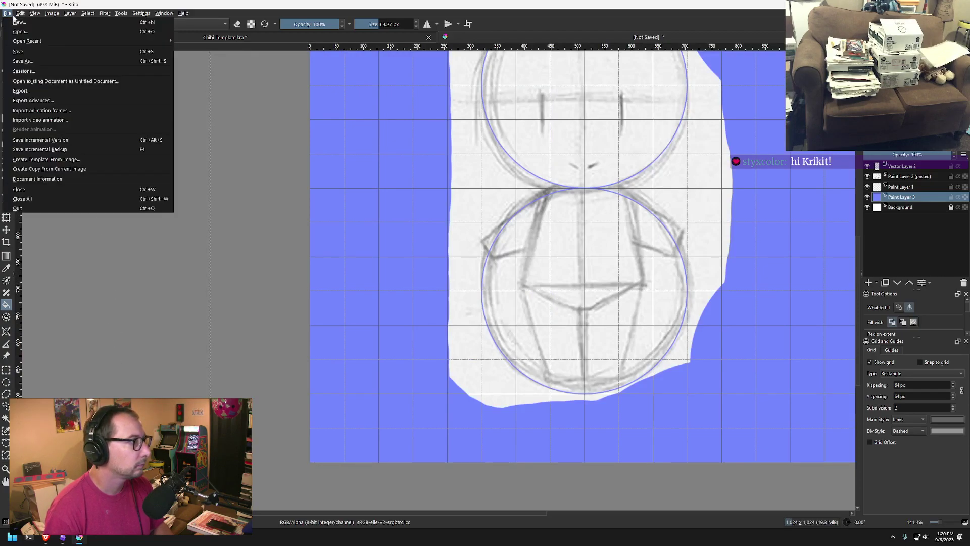
pyautogui.click(31, 100)
pyautogui.click(212, 253)
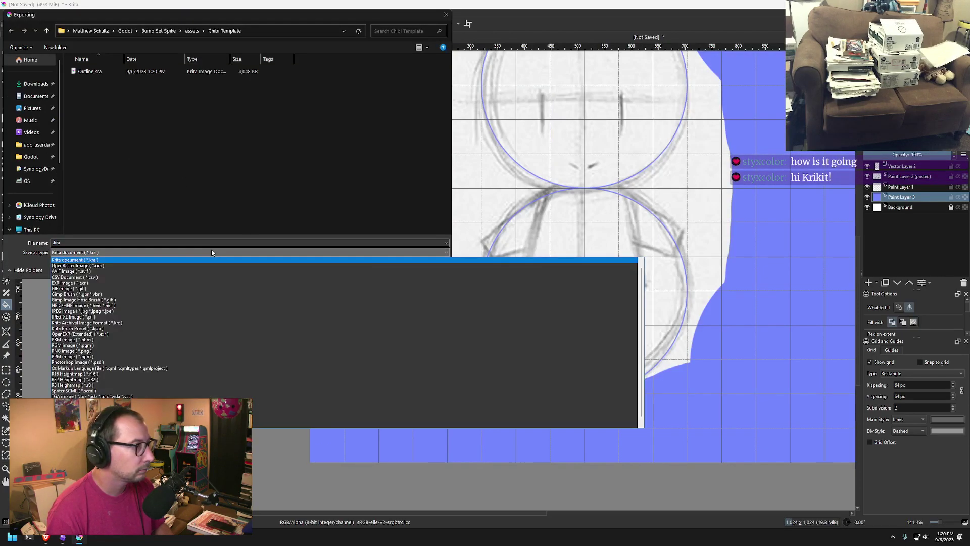
pyautogui.click(111, 351)
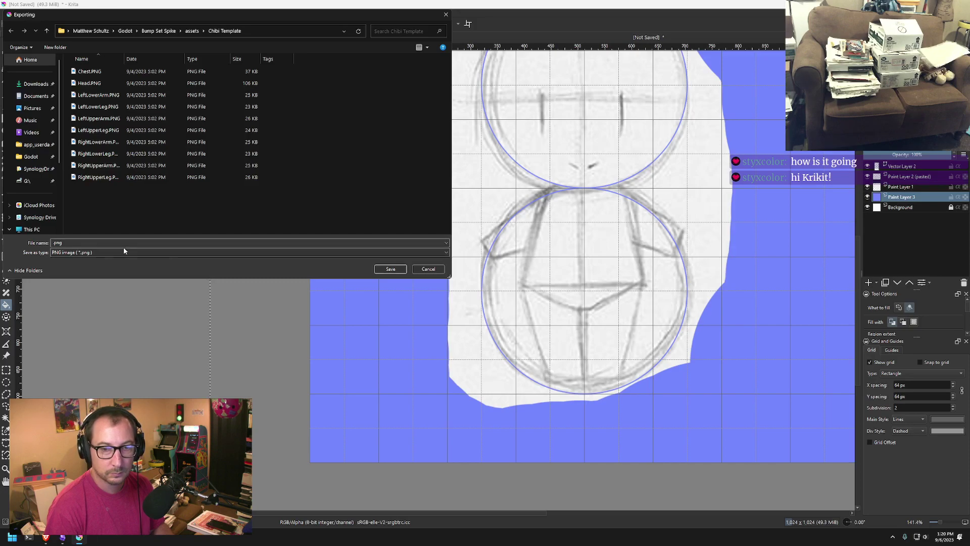
pyautogui.click(59, 243)
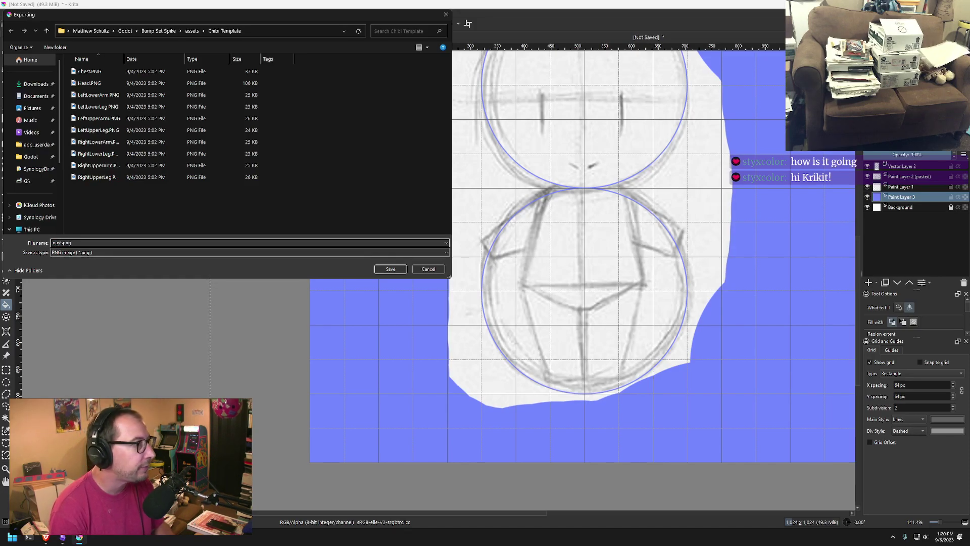
pyautogui.write('outline')
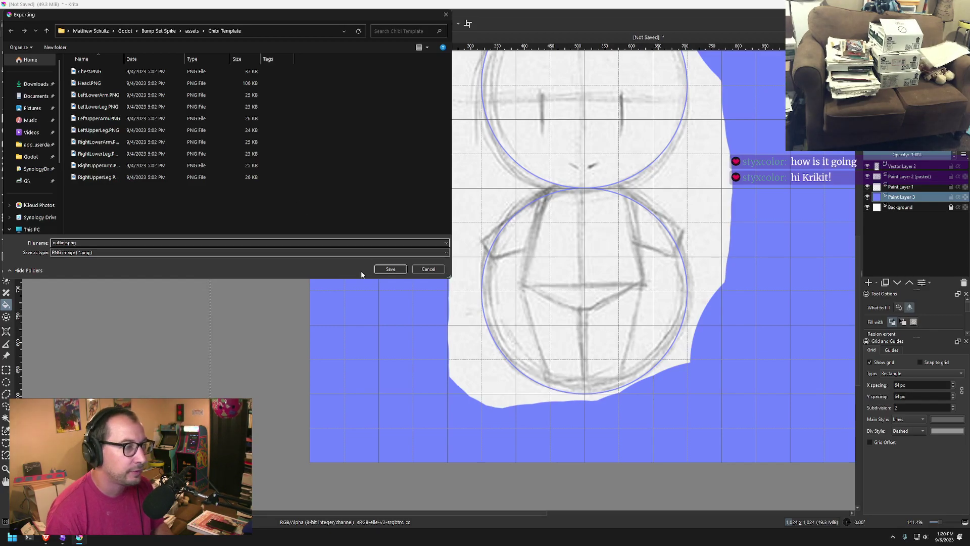
pyautogui.click(390, 270)
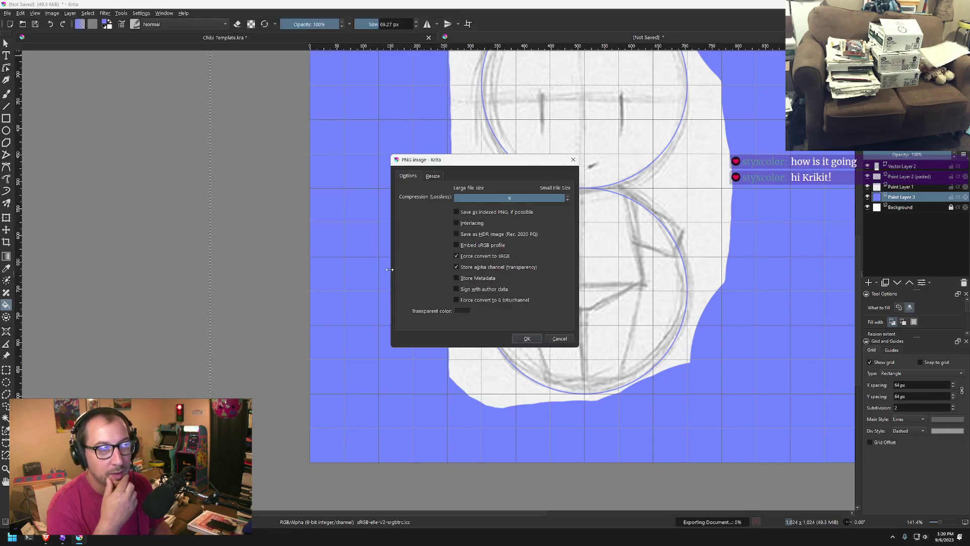
pyautogui.click(528, 339)
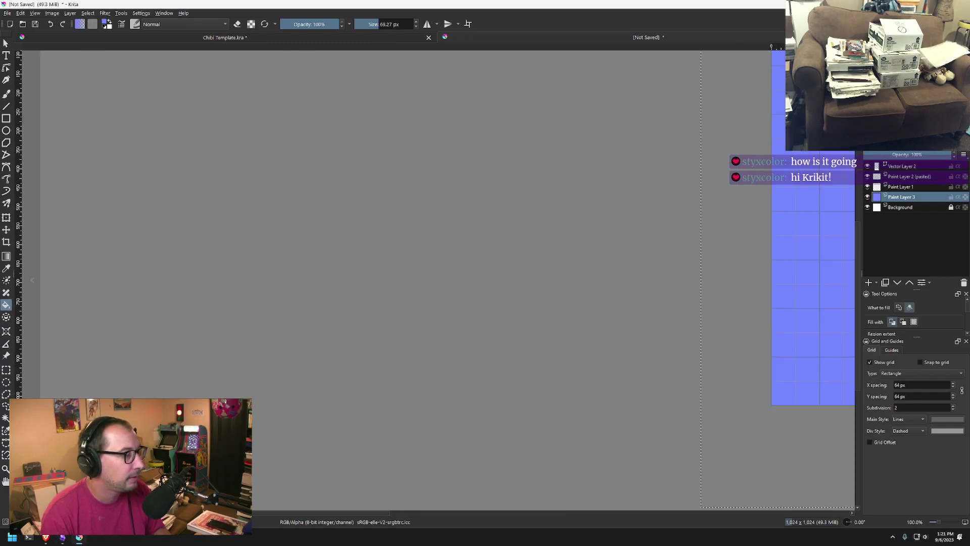
# Switch to Godot and add outline.png from the Chibi Template assets as a sprite in the avatar_chibi scene.
pyautogui.hotkey('alt', 'Tab')
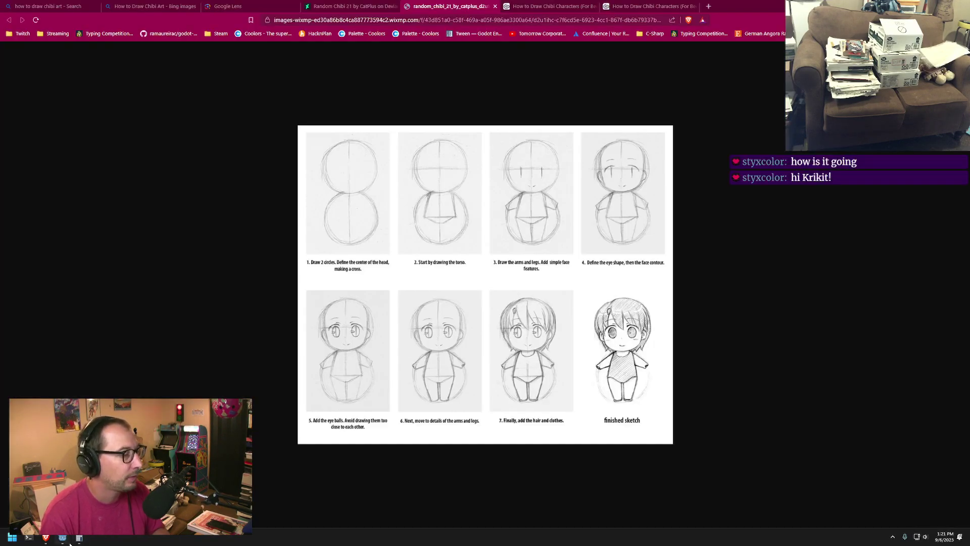
pyautogui.hotkey('alt', 'Tab')
pyautogui.scroll(2, 86, 359)
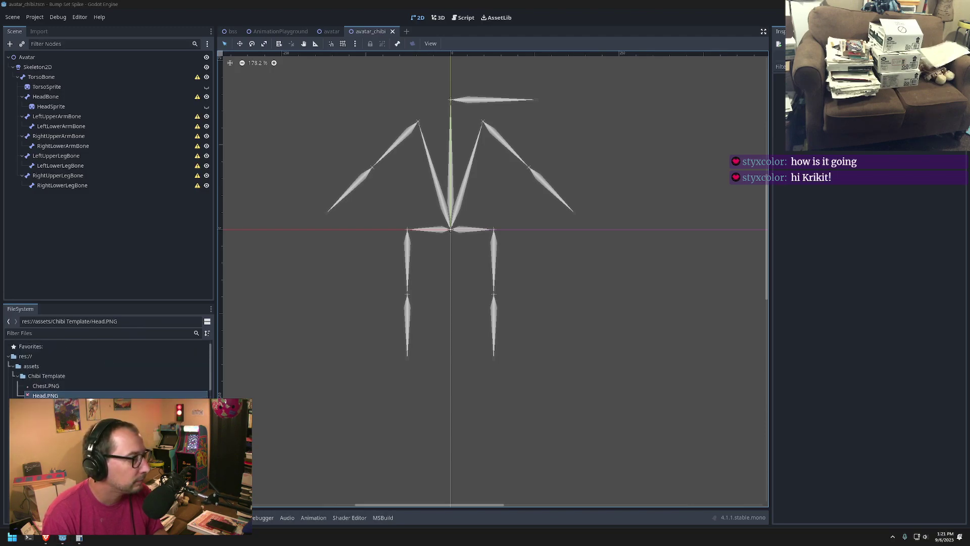
pyautogui.click(50, 425)
pyautogui.moveTo(272, 363); pyautogui.dragTo(301, 222)
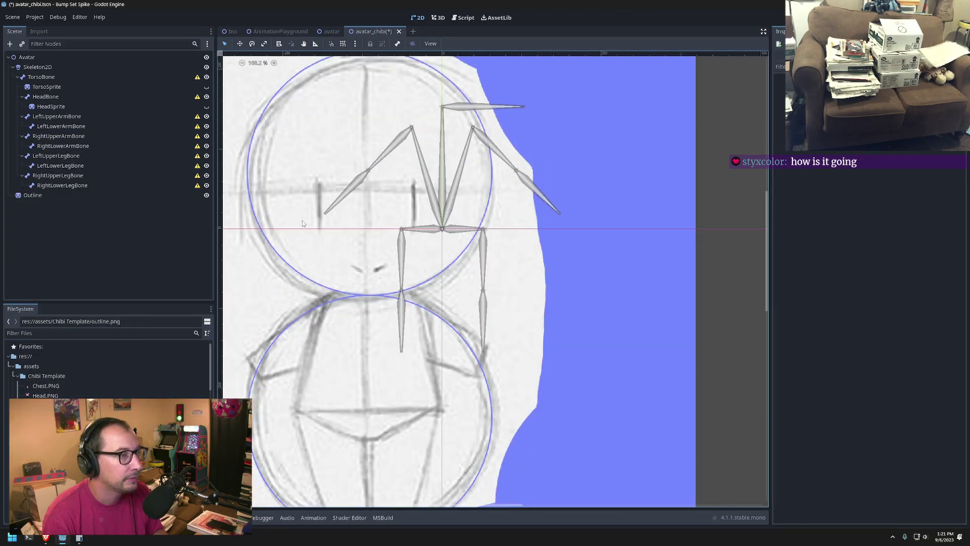
# Move the Outline sprite so its centre sits on the scene origin, in line with the skeleton's vertical axis.
pyautogui.scroll(-3, 335, 216)
pyautogui.scroll(-5, 328, 215)
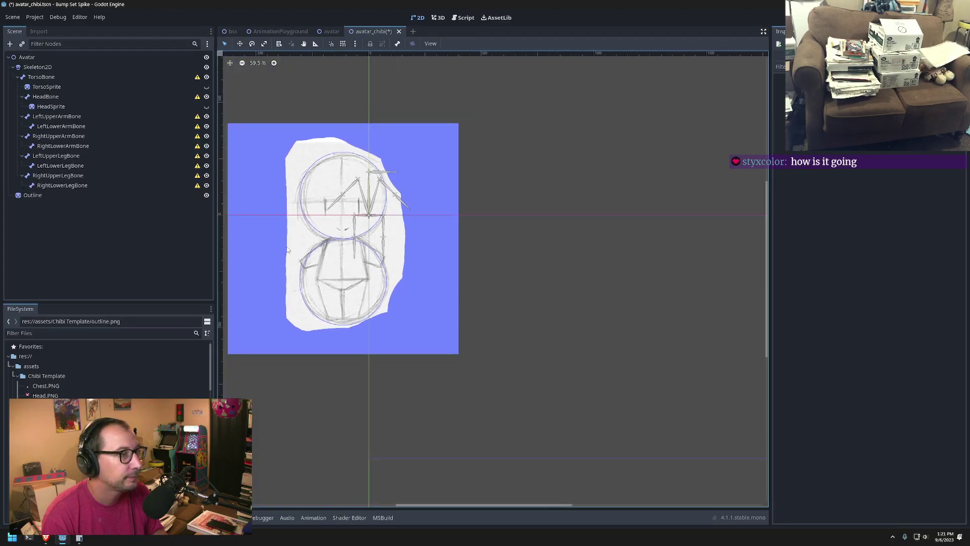
pyautogui.click(307, 226)
pyautogui.moveTo(308, 225); pyautogui.dragTo(312, 224)
pyautogui.scroll(4, 320, 211)
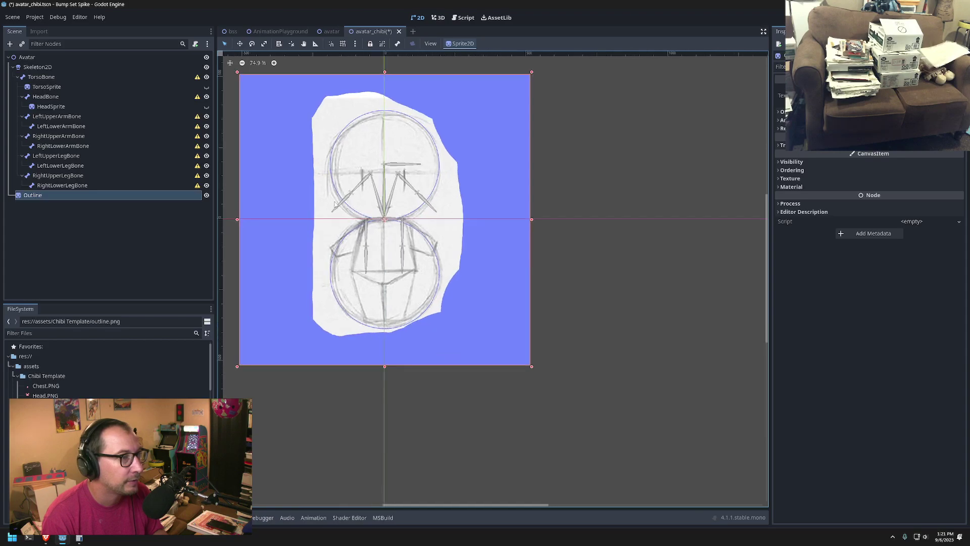
pyautogui.scroll(1, 372, 215)
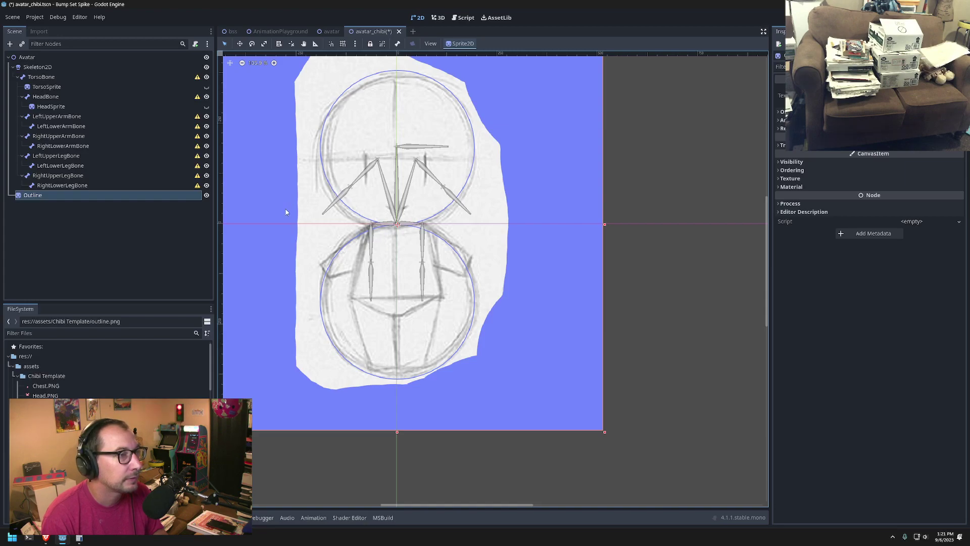
# Move the Outline sprite straight up so the skeleton lies over the sketch's lower body circle.
pyautogui.moveTo(282, 244); pyautogui.dragTo(282, 156)
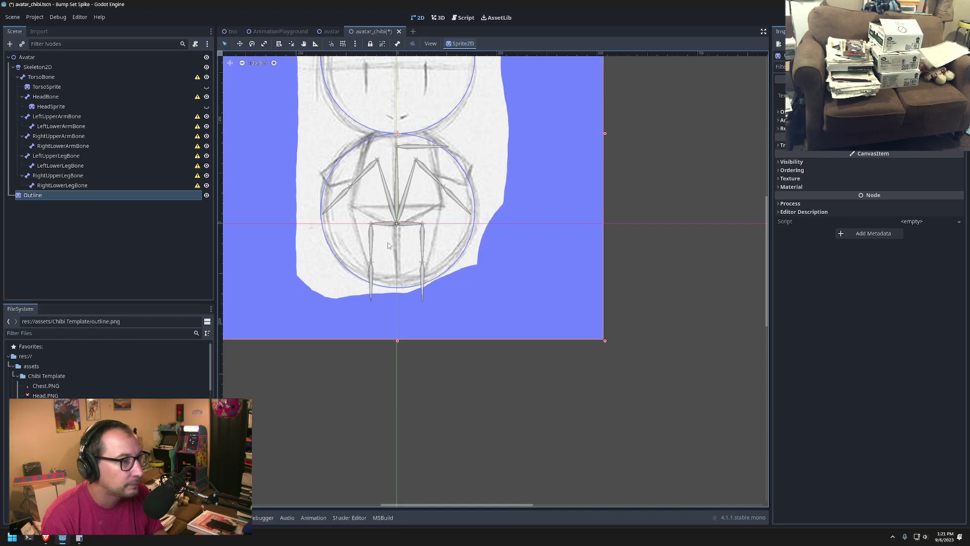
pyautogui.scroll(2, 388, 245)
pyautogui.scroll(-2, 356, 177)
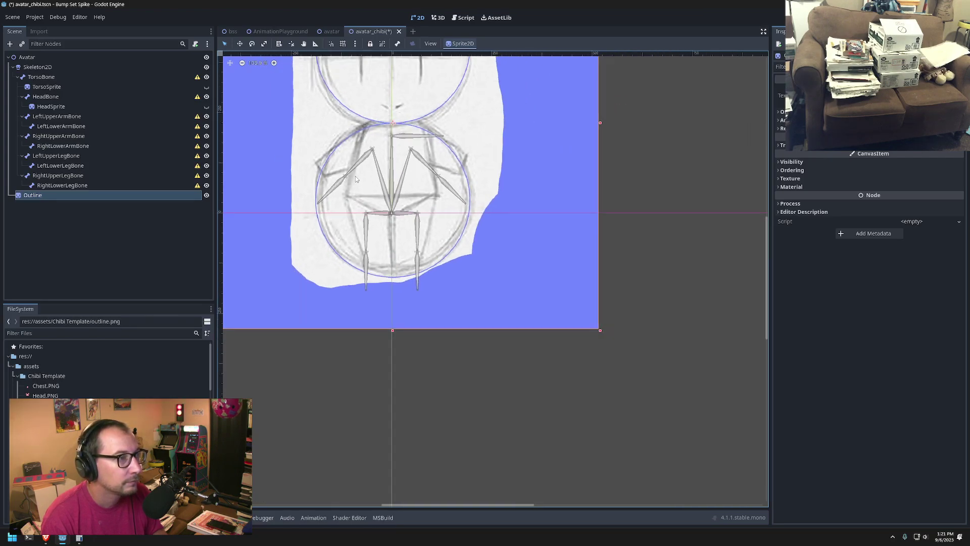
pyautogui.scroll(-1, 356, 178)
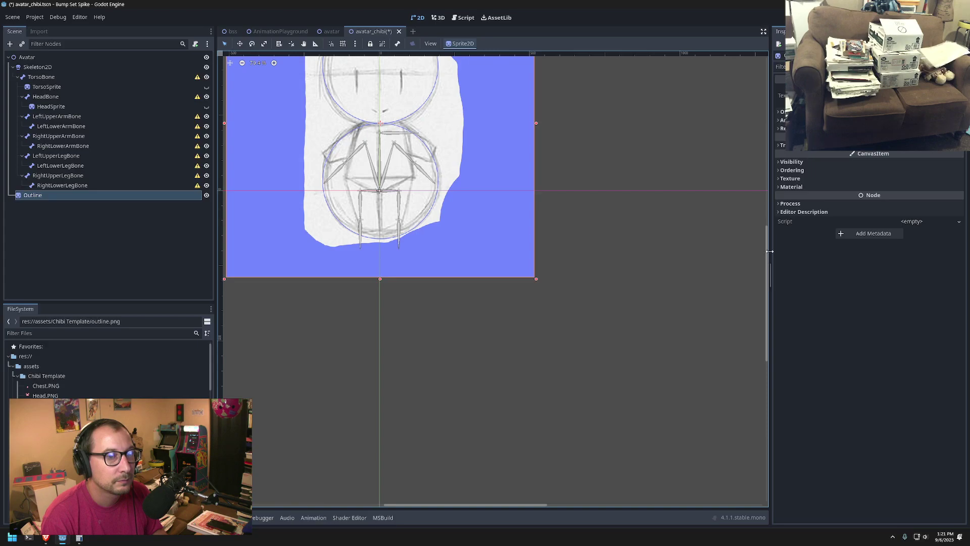
pyautogui.moveTo(768, 257); pyautogui.dragTo(764, 217)
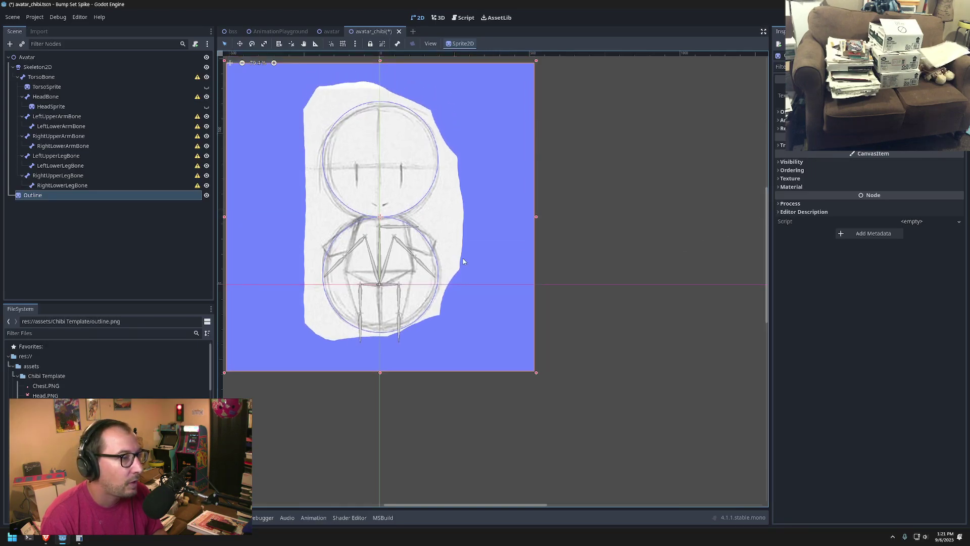
# Nudge the Outline sprite down slightly so the skeleton's hips line up with the bottom of the sketched torso.
pyautogui.moveTo(453, 317); pyautogui.dragTo(451, 325)
pyautogui.scroll(3, 381, 269)
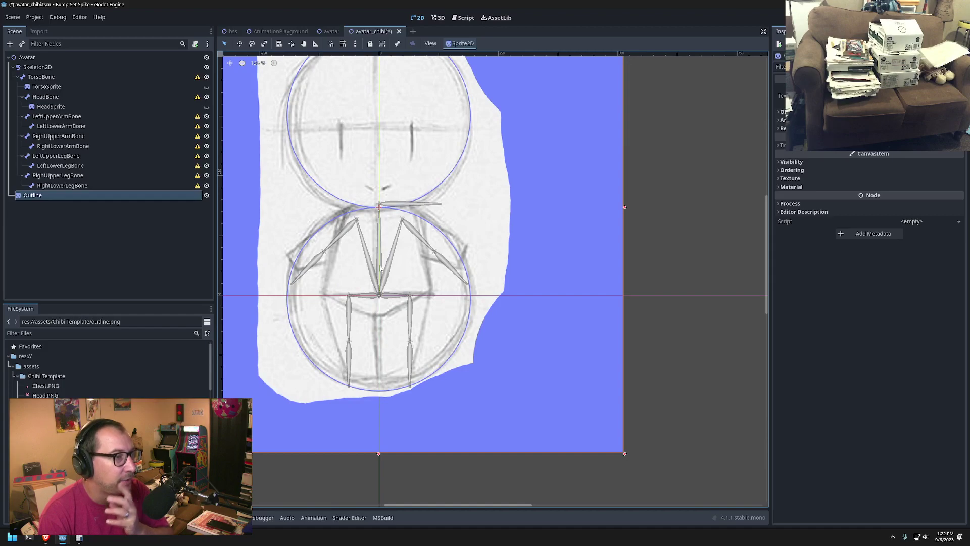
pyautogui.scroll(1, 381, 269)
pyautogui.scroll(1, 439, 245)
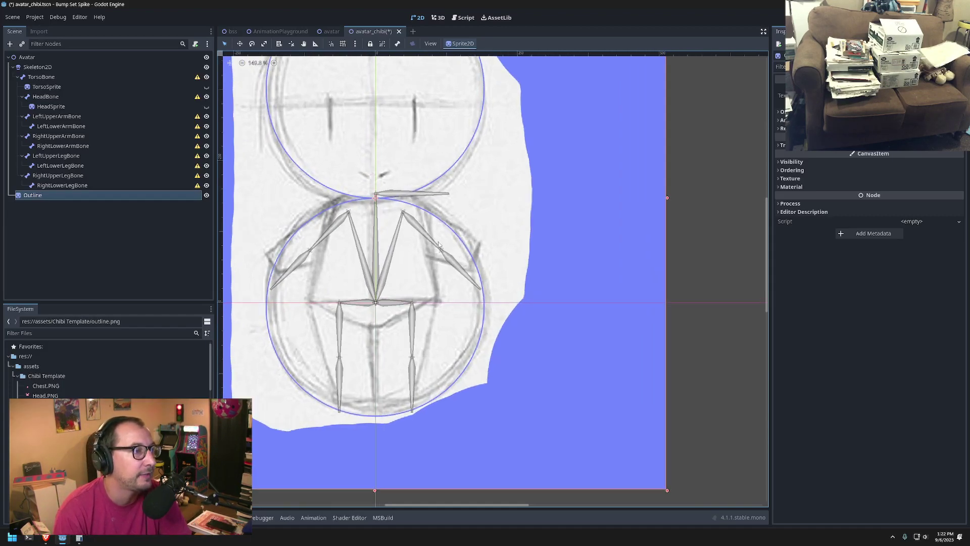
pyautogui.moveTo(541, 274); pyautogui.dragTo(541, 274)
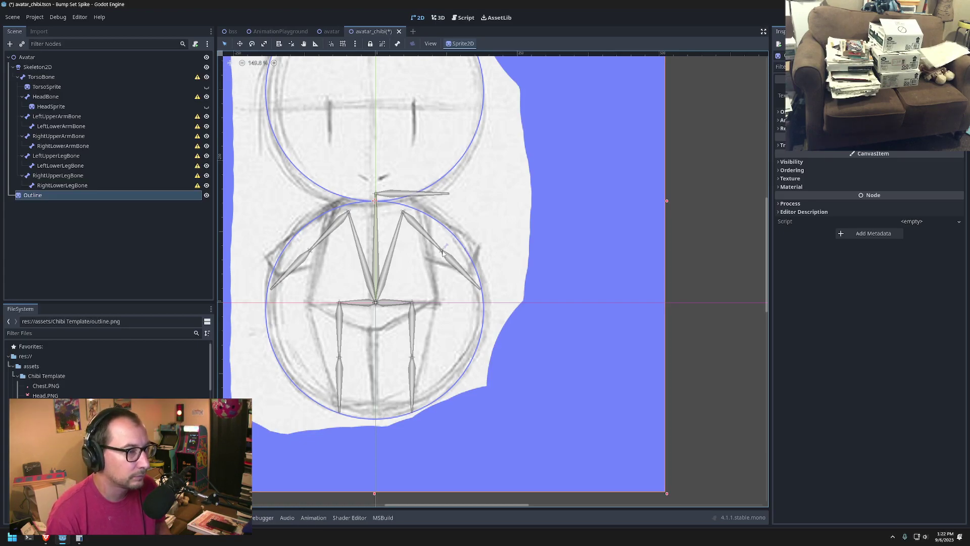
# Examine the transforms of RightUpperLegBone and LeftUpperArmBone and compare the bones with the sketched limbs.
pyautogui.click(60, 177)
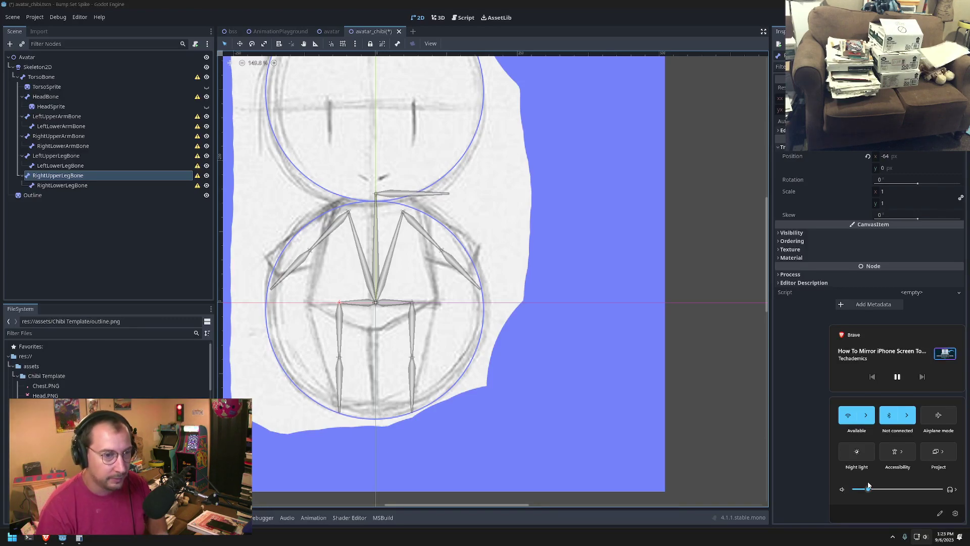
pyautogui.click(811, 343)
pyautogui.scroll(-1, 582, 301)
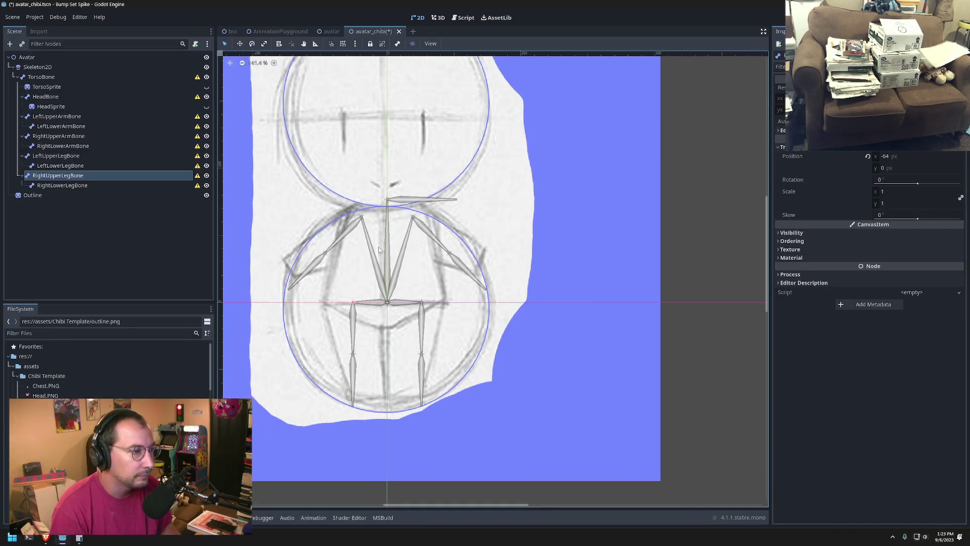
pyautogui.scroll(1, 392, 235)
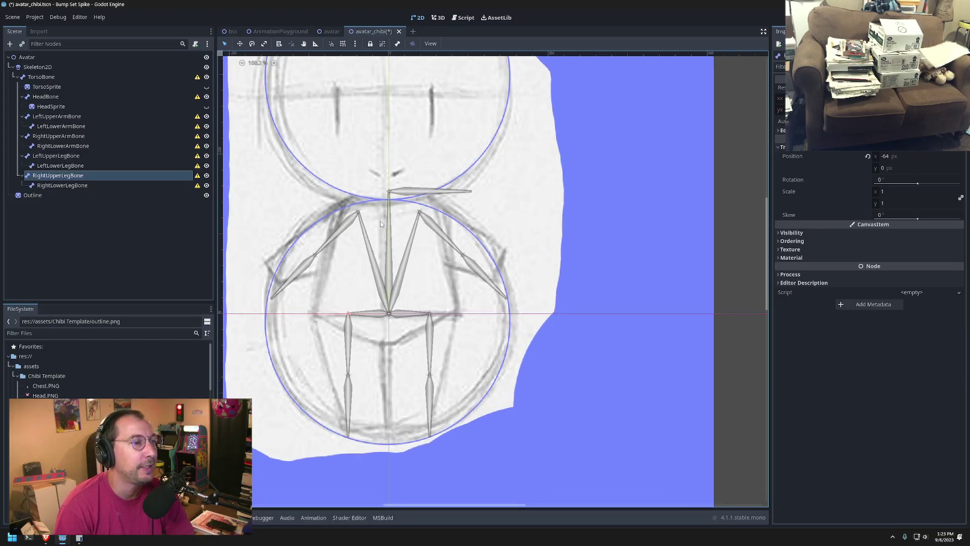
pyautogui.click(427, 229)
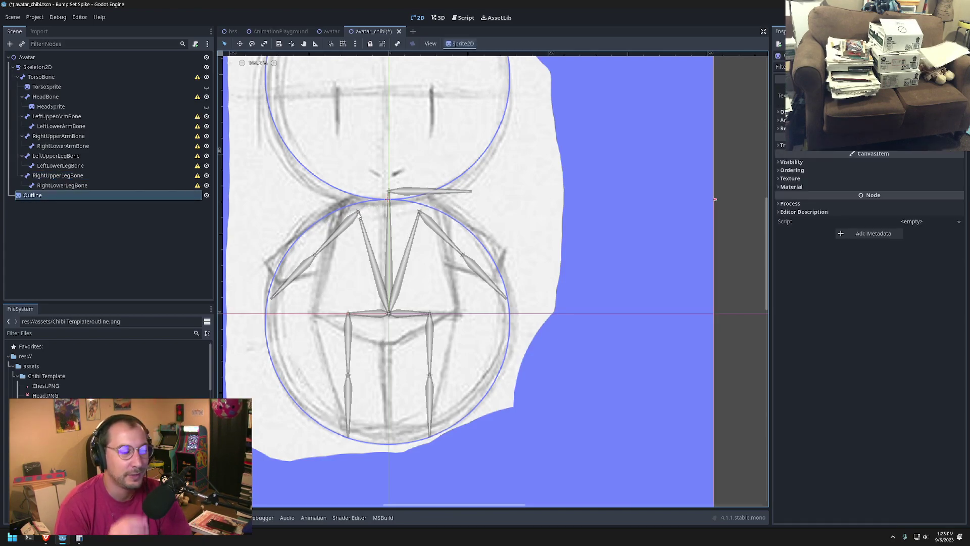
pyautogui.click(75, 176)
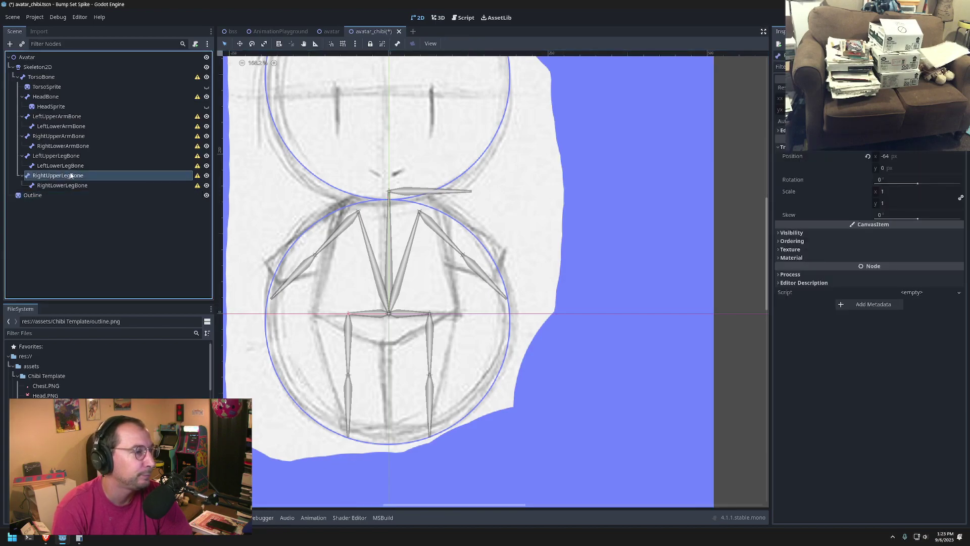
pyautogui.click(56, 126)
pyautogui.click(54, 118)
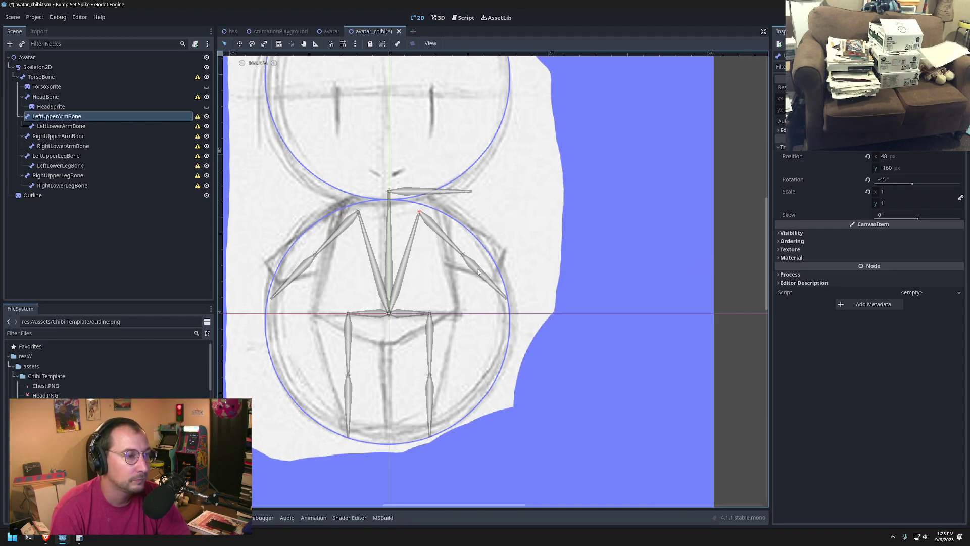
# Lock the Outline sprite against canvas selection and select LeftLowerArmBone at its elbow joint.
pyautogui.moveTo(464, 256)
pyautogui.mouseDown()
pyautogui.moveTo(469, 250)
pyautogui.moveTo(462, 256)
pyautogui.mouseUp()
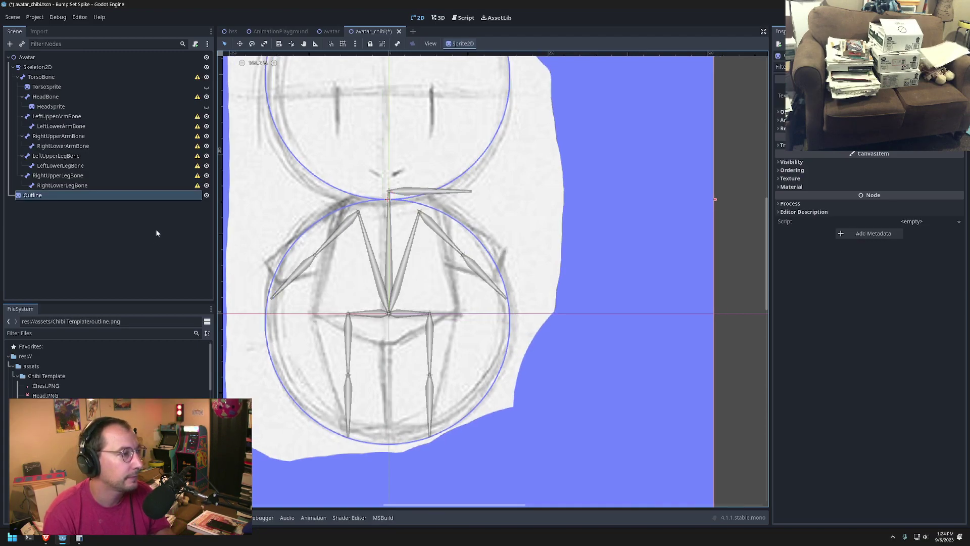
pyautogui.click(370, 44)
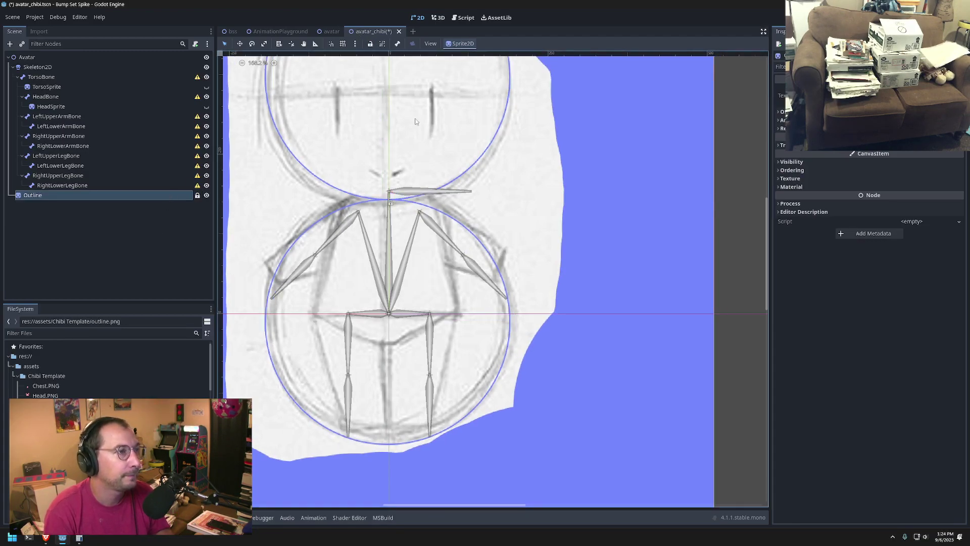
pyautogui.moveTo(466, 258)
pyautogui.mouseDown()
pyautogui.moveTo(468, 244)
pyautogui.moveTo(492, 255)
pyautogui.moveTo(454, 243)
pyautogui.moveTo(462, 255)
pyautogui.mouseUp()
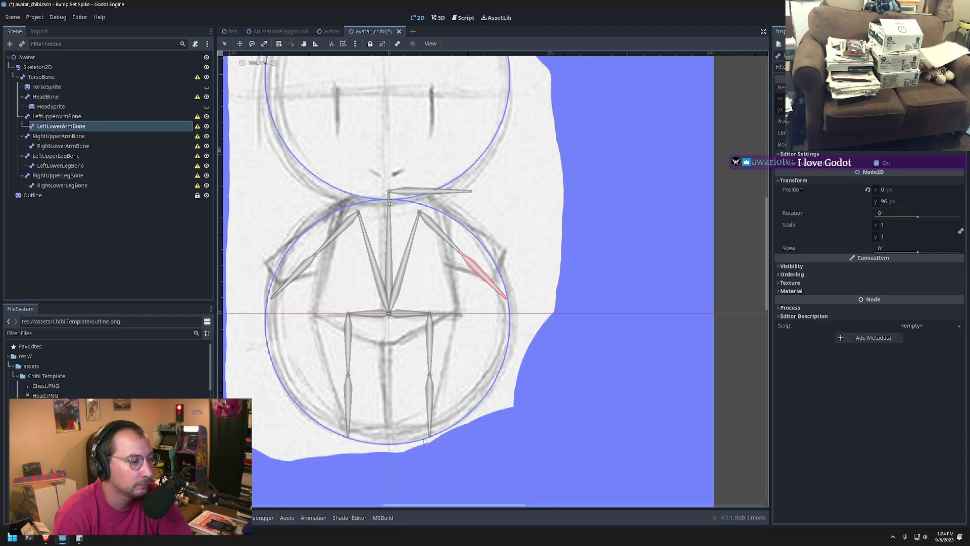
# Move LeftLowerLegBone inward to position x -24, y 95 px.
pyautogui.click(430, 376)
pyautogui.moveTo(430, 377); pyautogui.dragTo(415, 374)
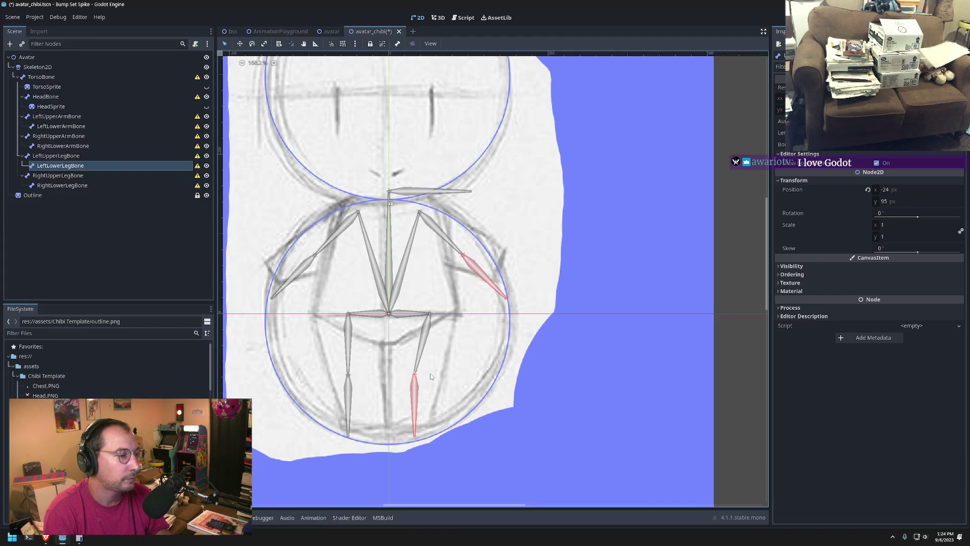
# Undo the inward move of LeftLowerLegBone and revert the further trial changes to its position and bone angle.
pyautogui.hotkey('ctrl', 'z')
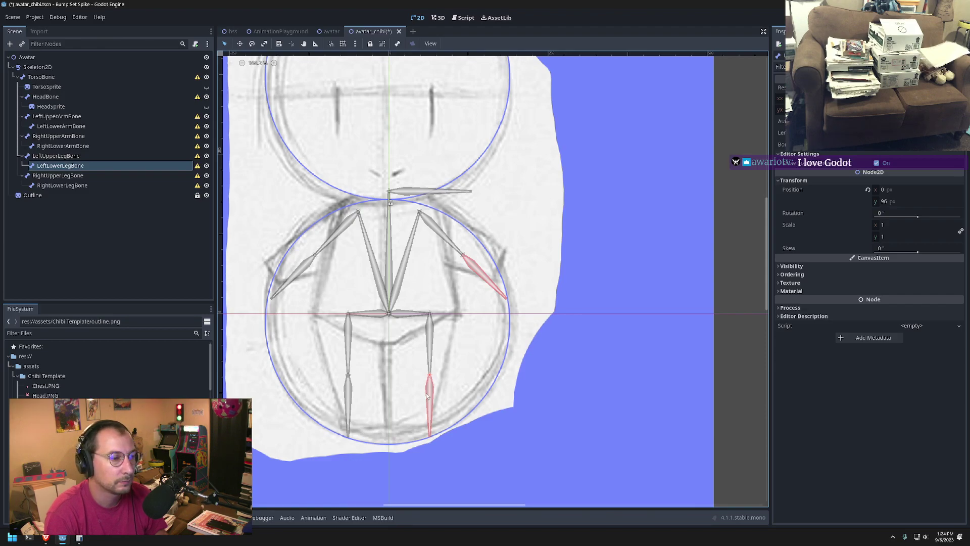
pyautogui.moveTo(429, 376); pyautogui.dragTo(416, 375)
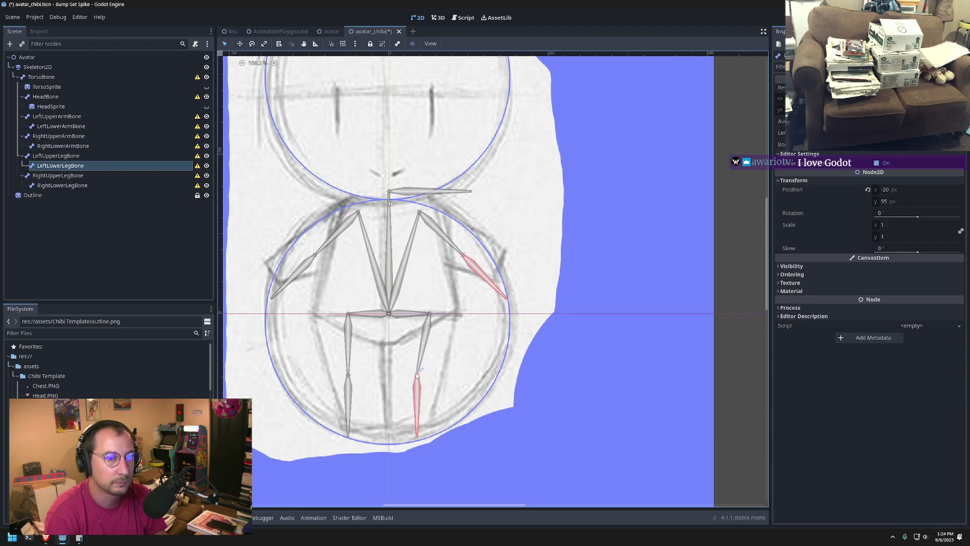
pyautogui.hotkey('ctrl', 'z')
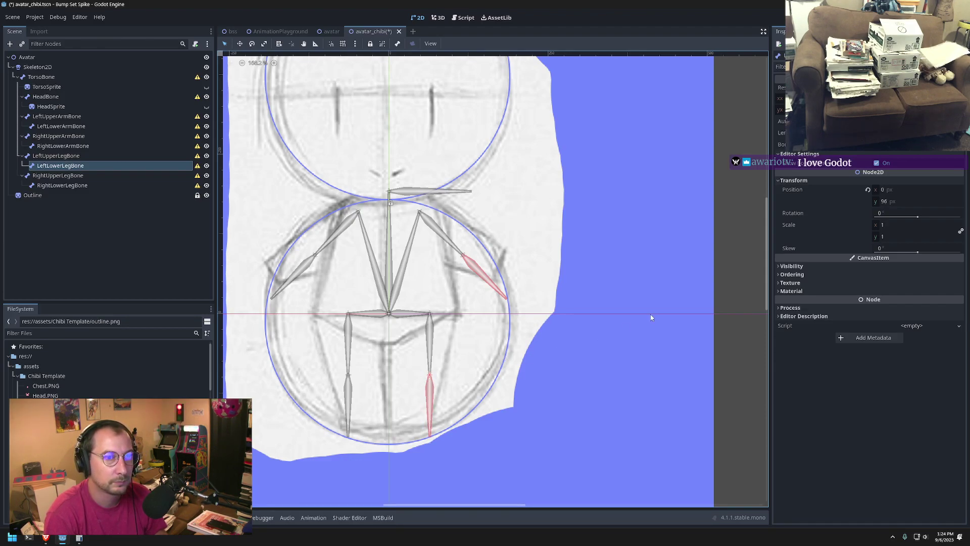
pyautogui.hotkey('ctrl', 'z')
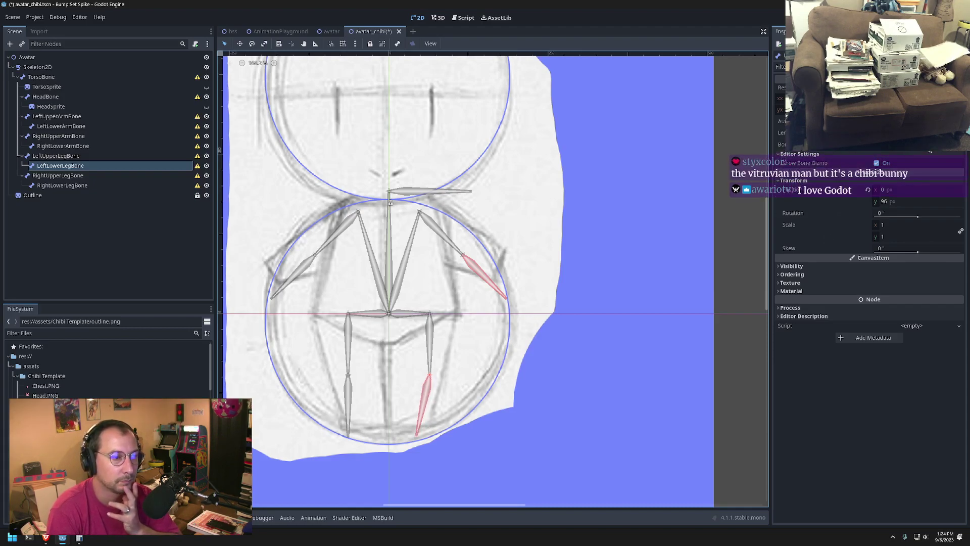
pyautogui.hotkey('ctrl', 'z')
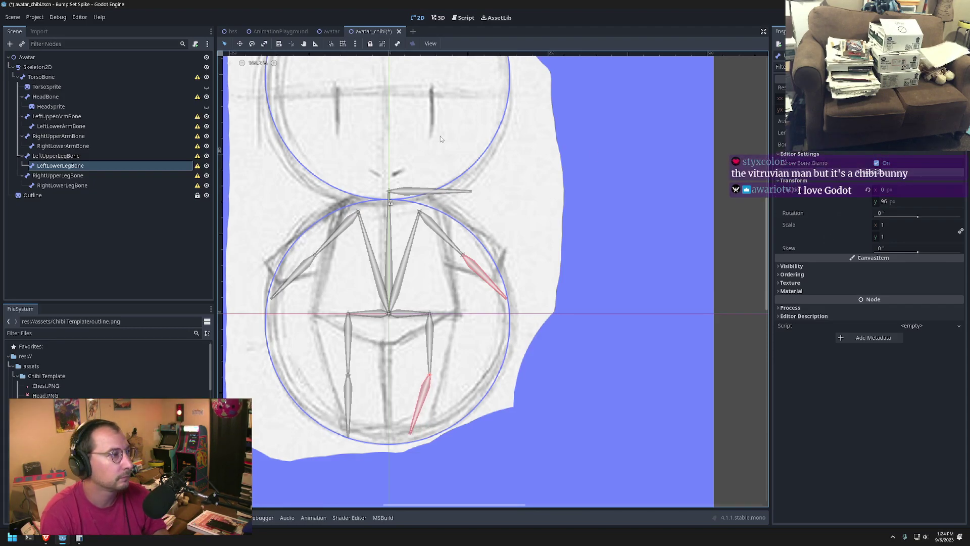
pyautogui.hotkey('ctrl', 'z')
# Try rotating LeftUpperLegBone inward by about 9.5° and reset its rotation to 0°.
pyautogui.click(106, 156)
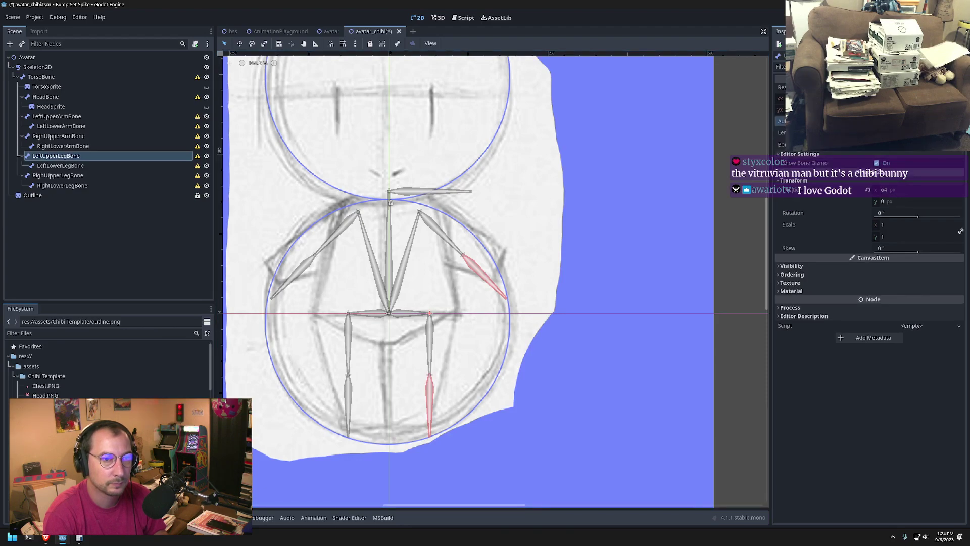
pyautogui.moveTo(918, 194); pyautogui.dragTo(919, 194)
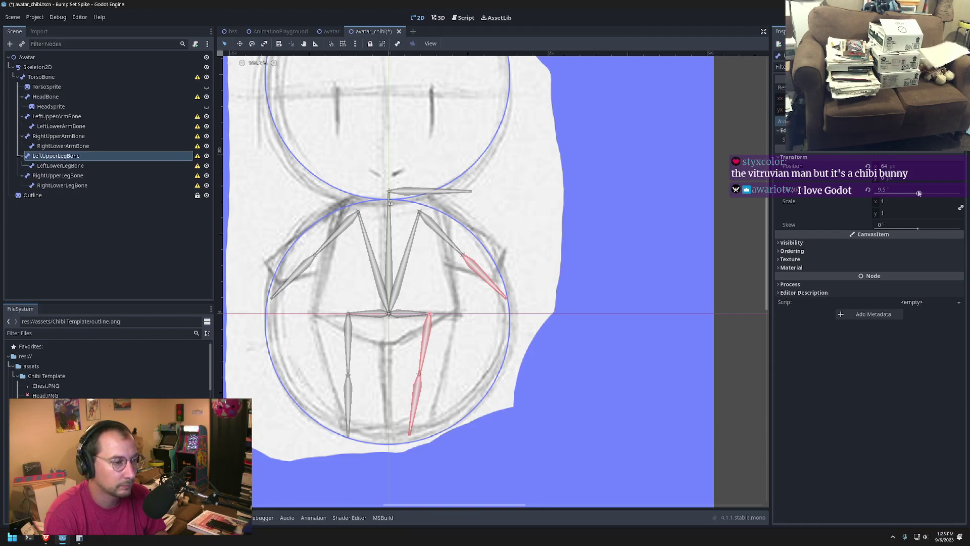
pyautogui.moveTo(919, 193); pyautogui.dragTo(916, 194)
# Consult the chibi drawing guide in the browser and examine the transforms of LeftUpperArmBone, RightUpperArmBone and RightLowerArmBone in Godot.
pyautogui.hotkey('alt', 'Tab')
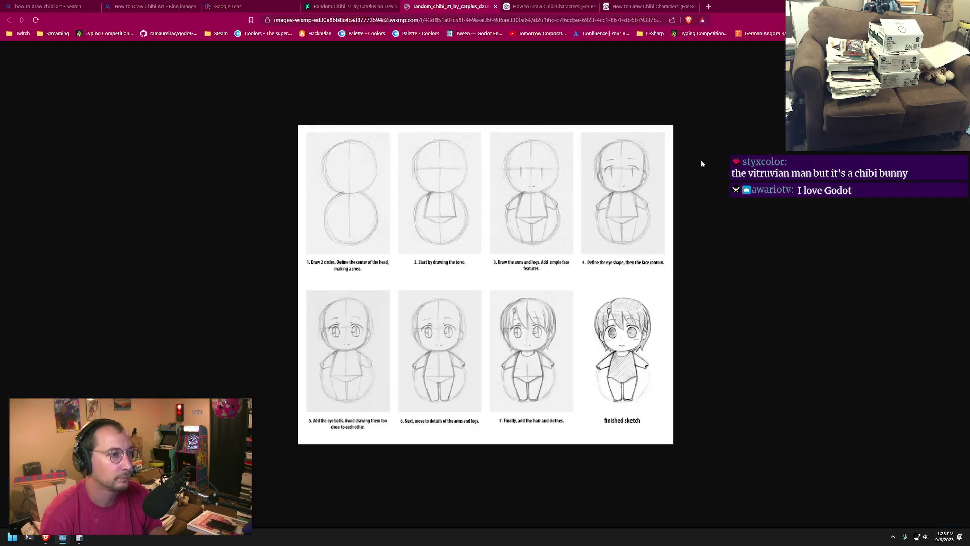
pyautogui.hotkey('alt', 'Tab')
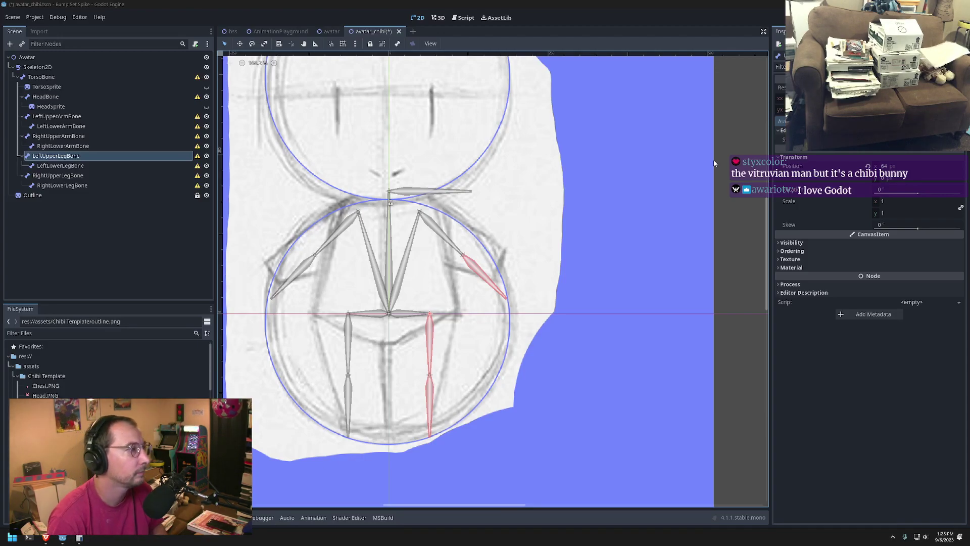
pyautogui.click(107, 117)
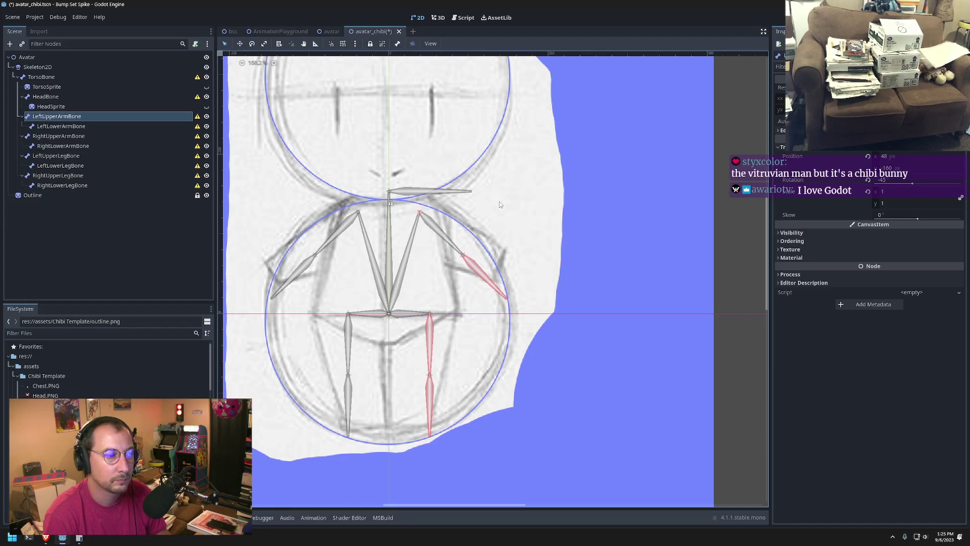
pyautogui.click(58, 137)
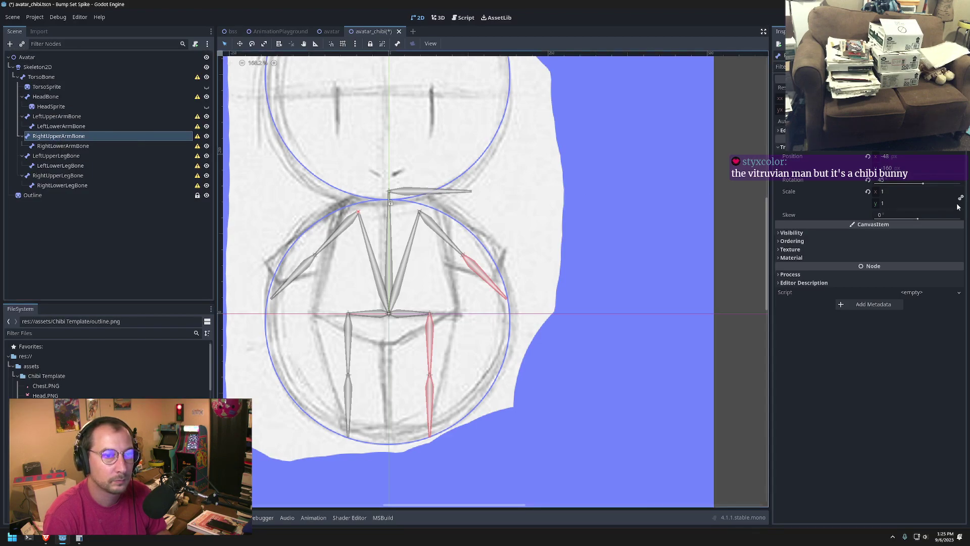
pyautogui.click(908, 167)
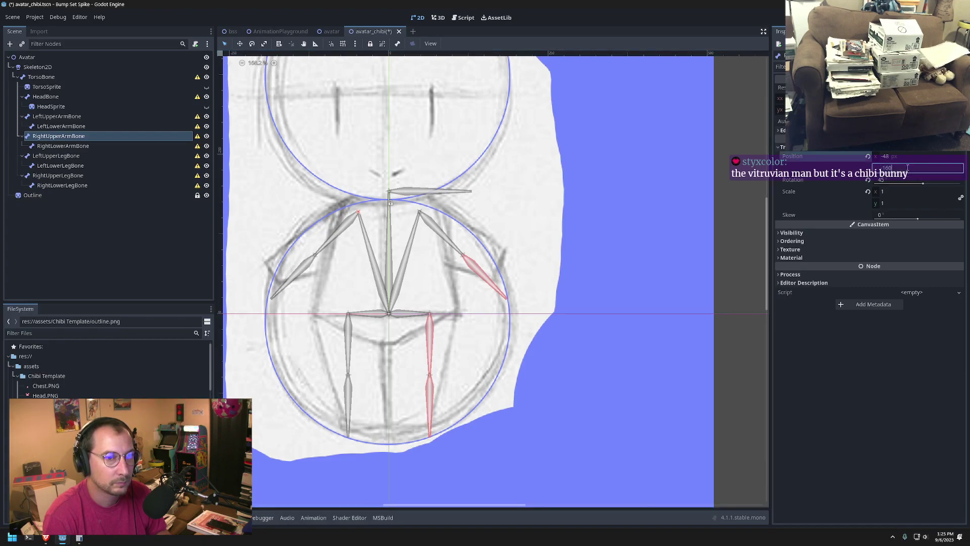
pyautogui.click(896, 158)
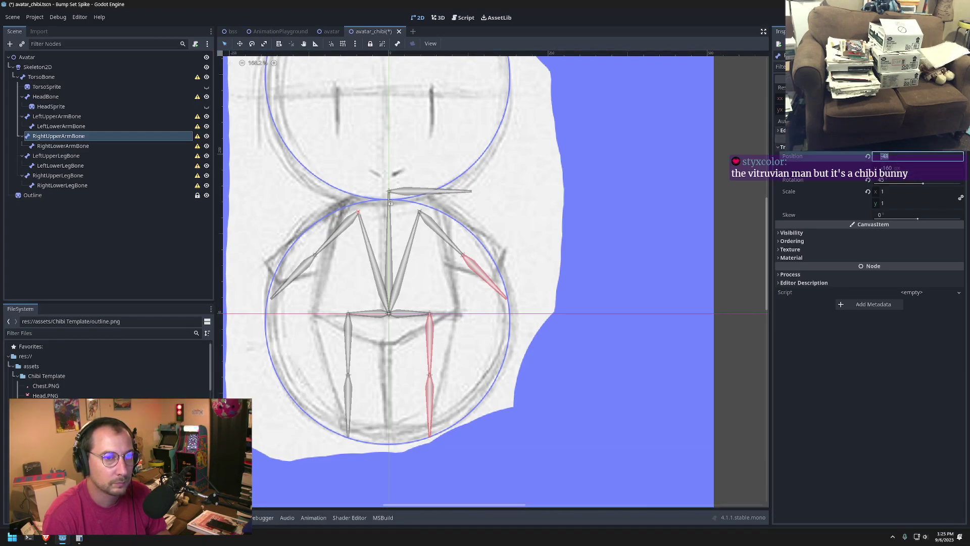
pyautogui.scroll(2, 897, 157)
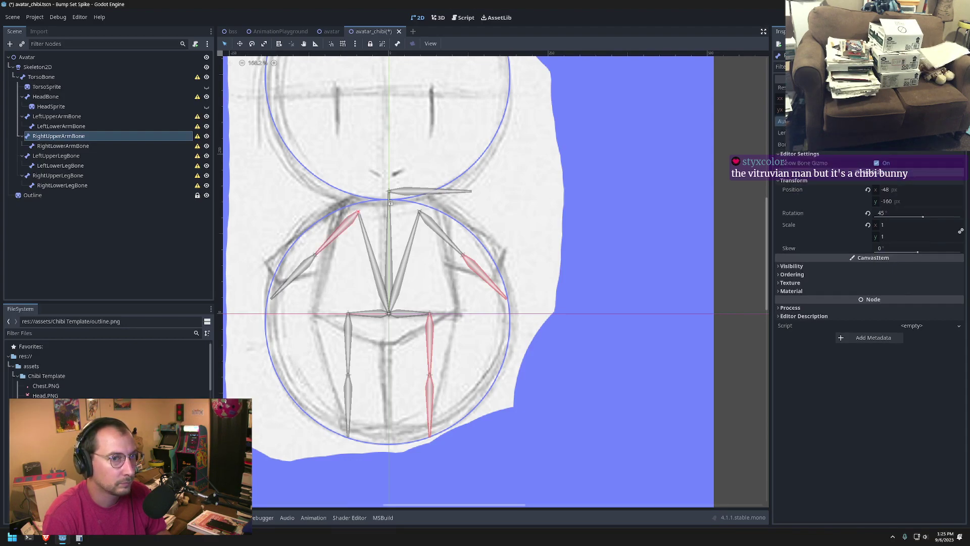
pyautogui.scroll(-2, 883, 160)
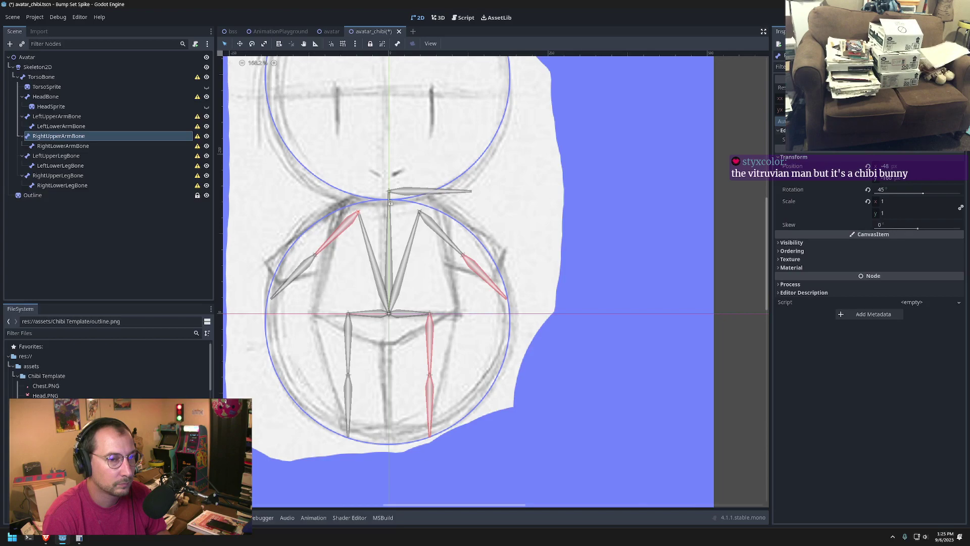
pyautogui.click(895, 165)
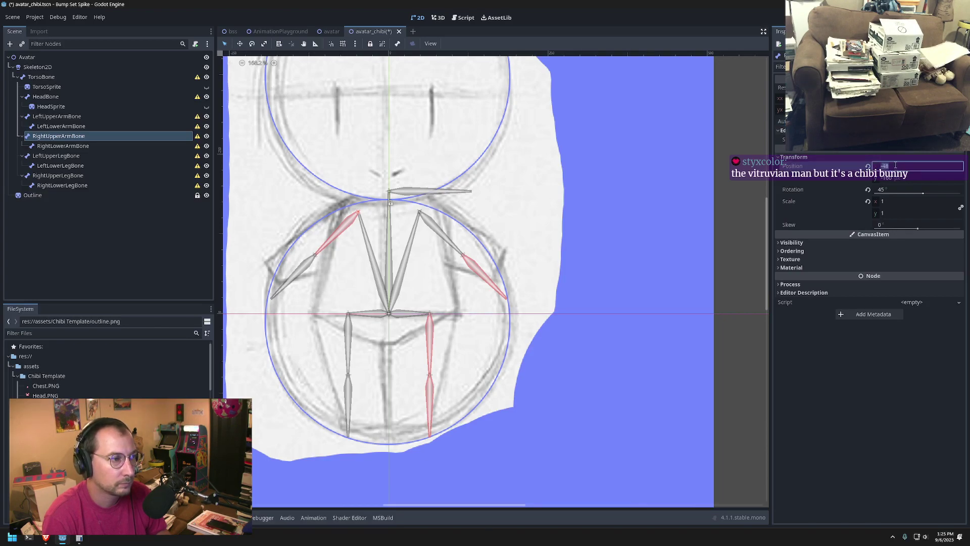
pyautogui.click(314, 255)
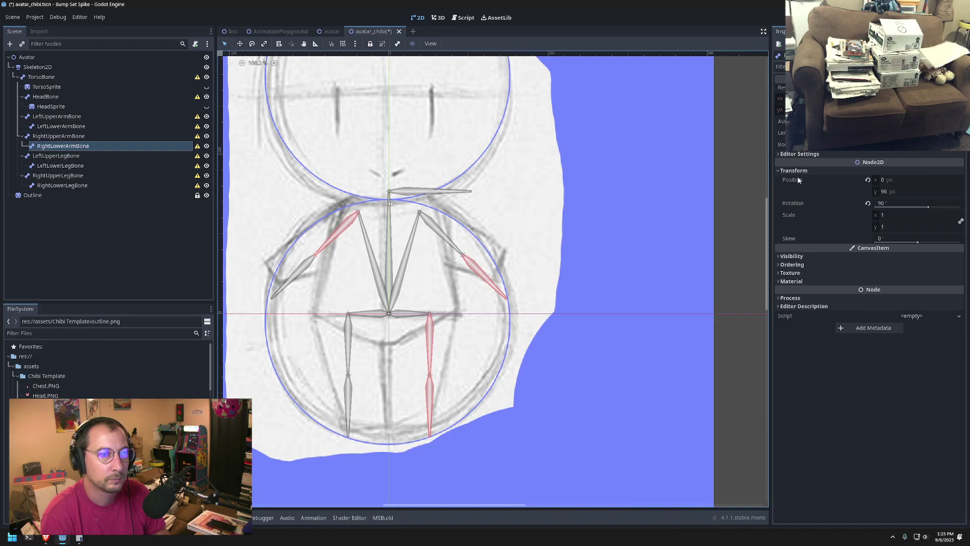
pyautogui.moveTo(884, 133)
pyautogui.mouseDown()
pyautogui.moveTo(909, 133)
pyautogui.moveTo(894, 132)
pyautogui.mouseUp()
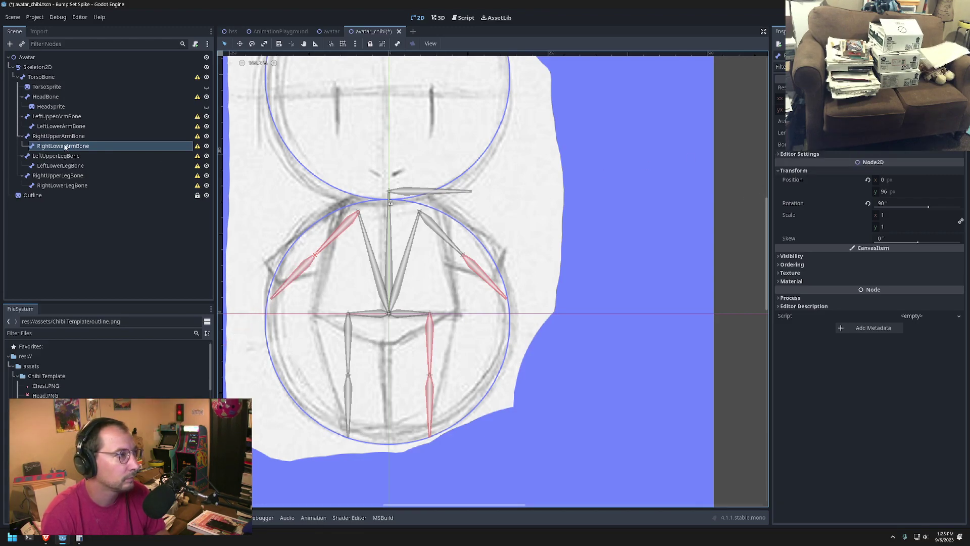
# Try RightUpperArmBone at a y position of -90 px and restore it to -160 px.
pyautogui.click(83, 137)
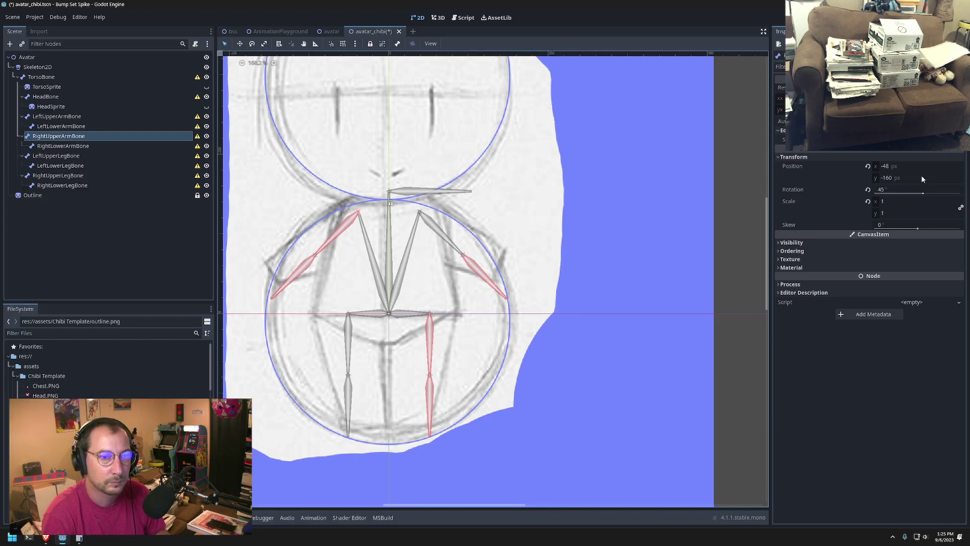
pyautogui.click(901, 177)
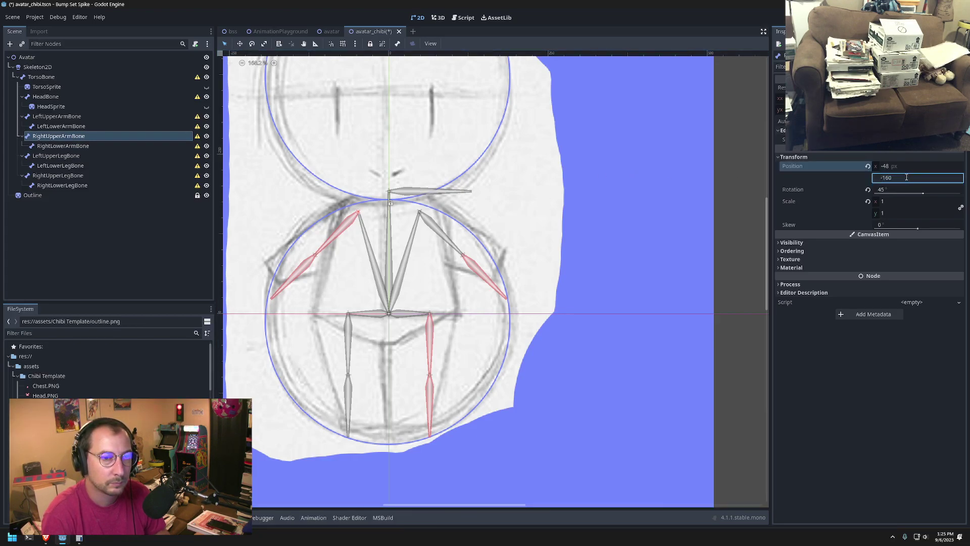
pyautogui.doubleClick(907, 174)
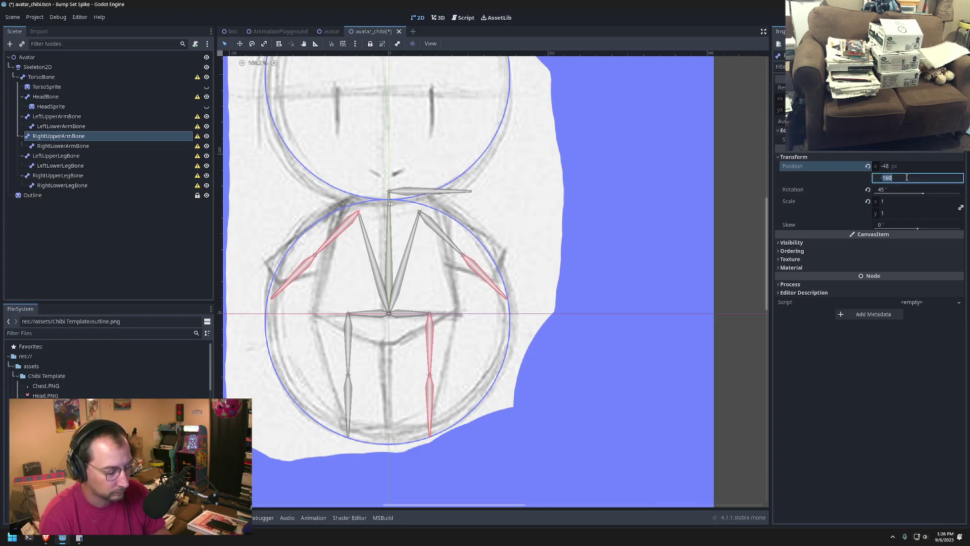
pyautogui.write('-90')
pyautogui.press('Tab')
pyautogui.press('BackSpace')
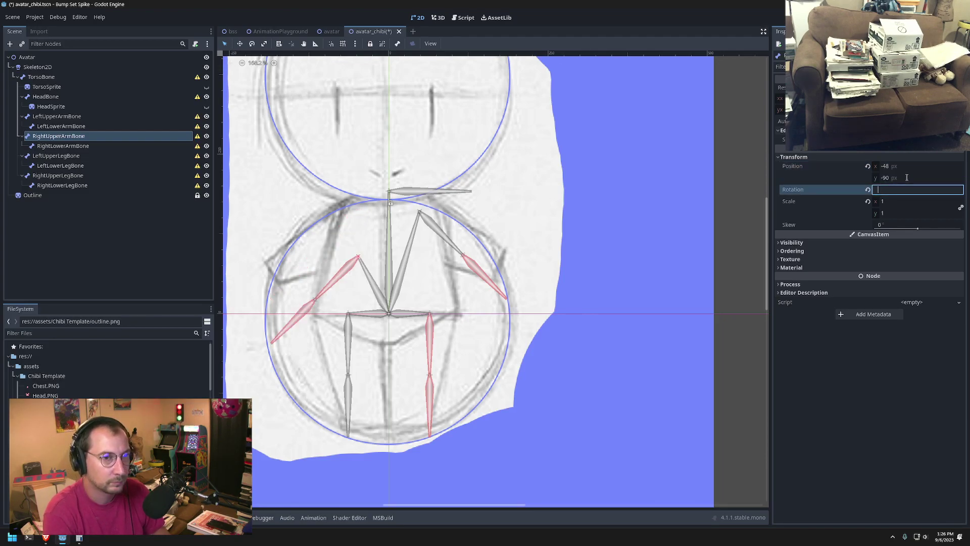
pyautogui.doubleClick(915, 176)
pyautogui.write('-1')
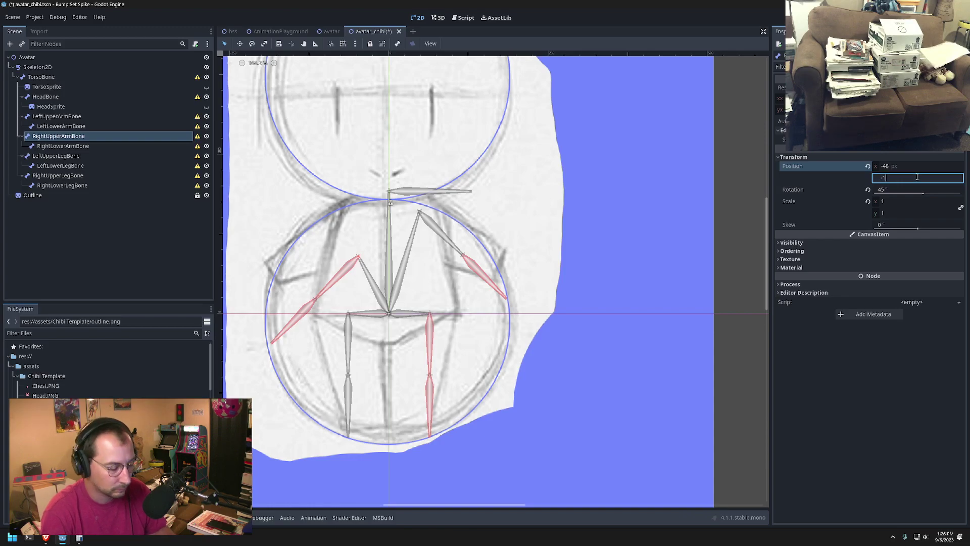
pyautogui.write('60')
pyautogui.press('Tab')
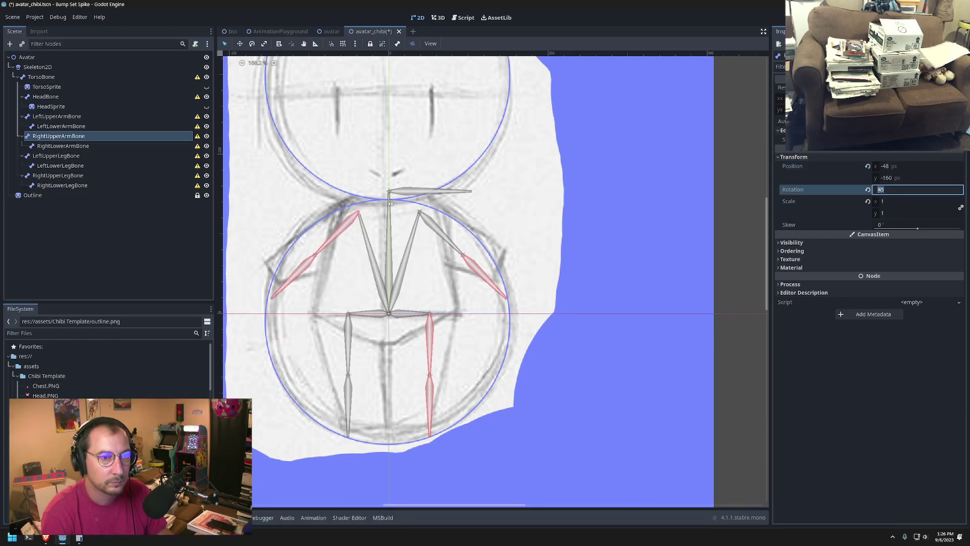
pyautogui.press('Return')
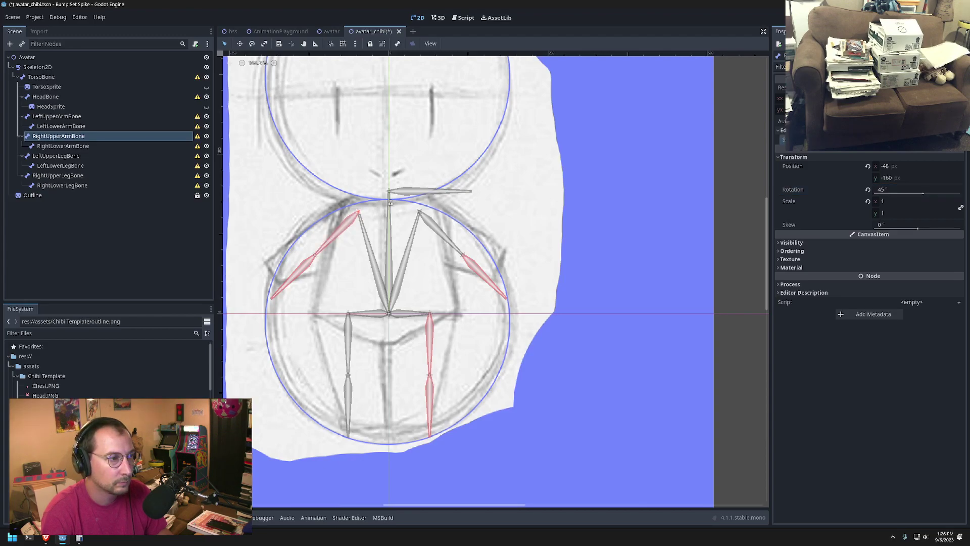
# Shorten the right upper arm by setting RightLowerArmBone's position to x 0, y 80 px.
pyautogui.moveTo(315, 256); pyautogui.dragTo(326, 242)
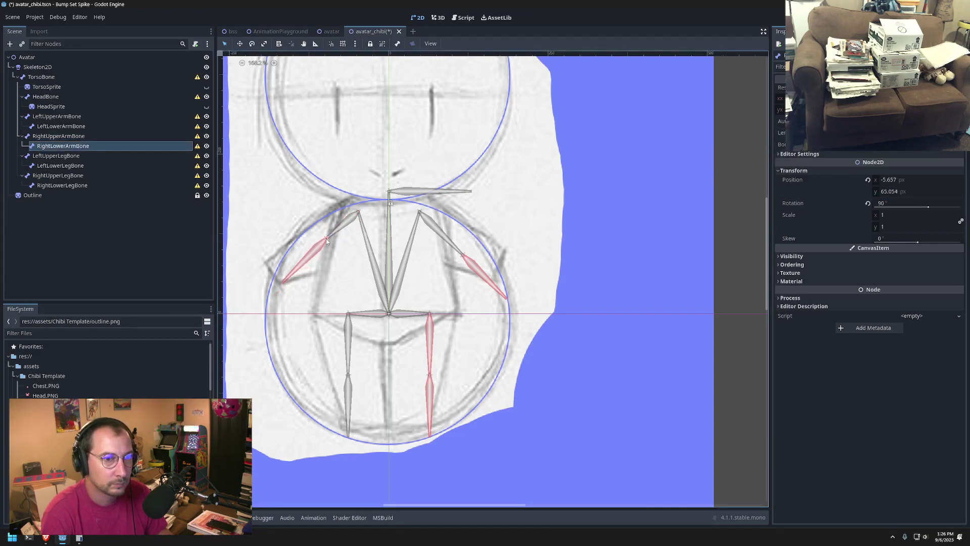
pyautogui.click(868, 181)
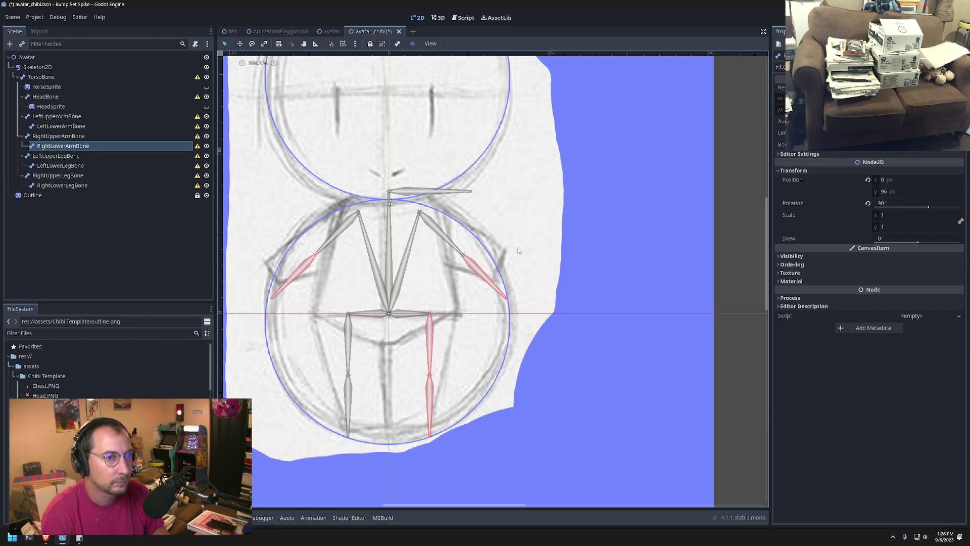
pyautogui.click(886, 191)
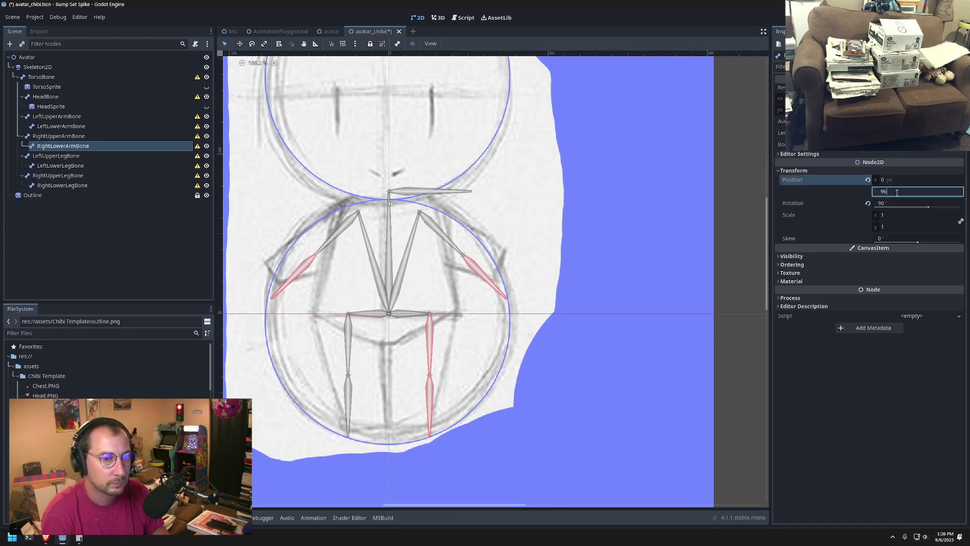
pyautogui.click(904, 191)
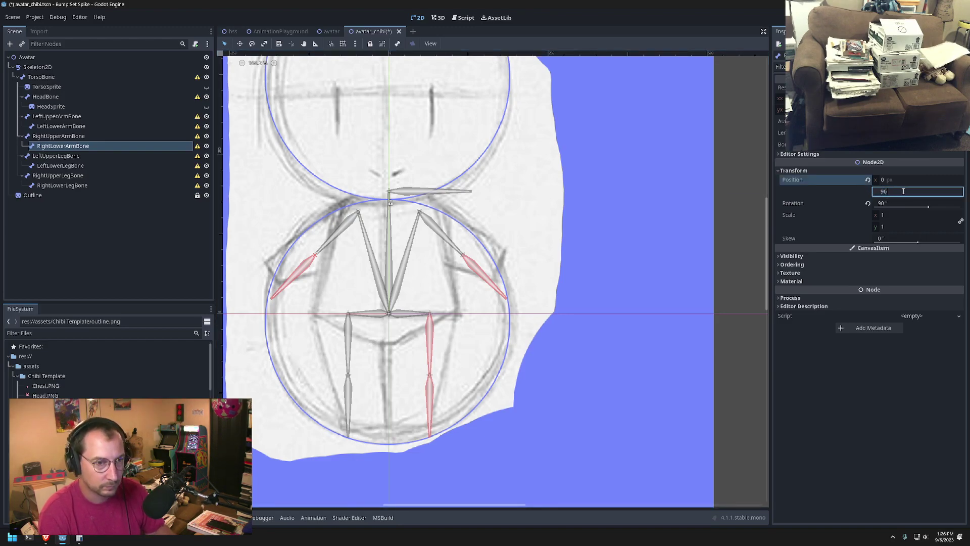
pyautogui.write('-16')
pyautogui.press('Tab')
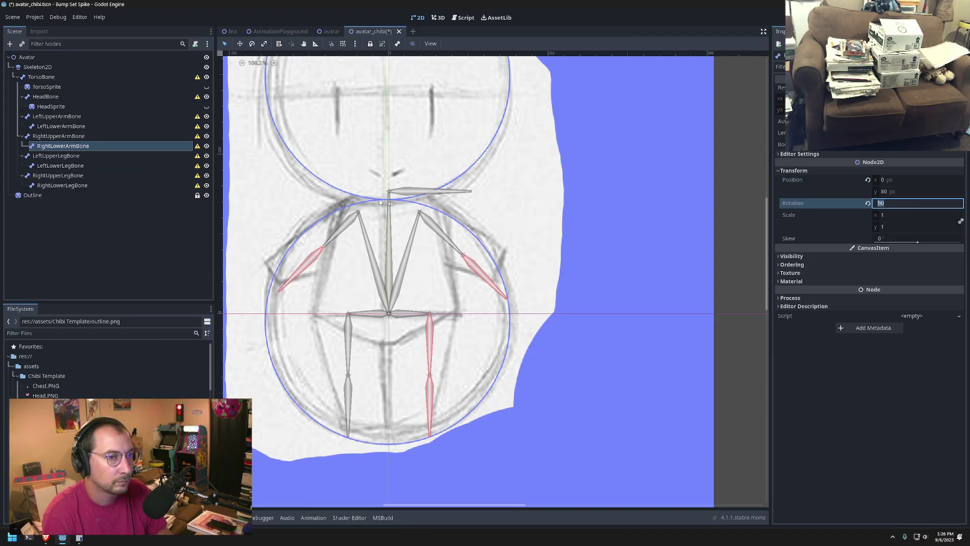
# Shorten RightLowerArmBone's length so its tip sits near the sketched hand.
pyautogui.click(76, 136)
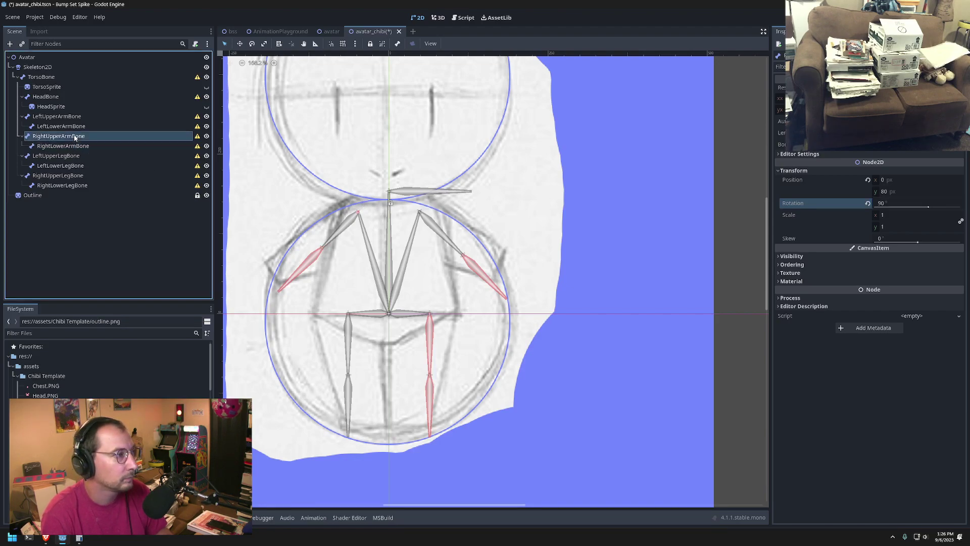
pyautogui.click(80, 146)
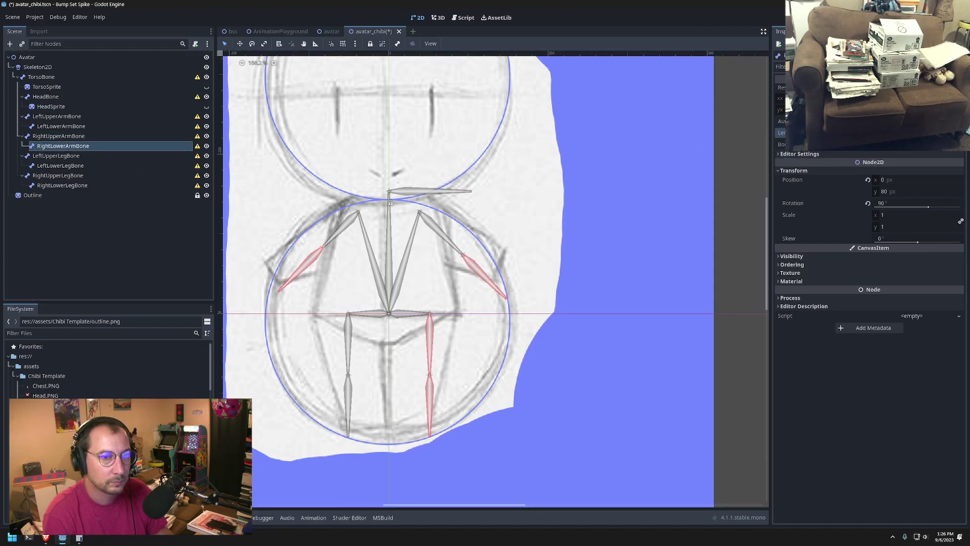
pyautogui.press('Tab')
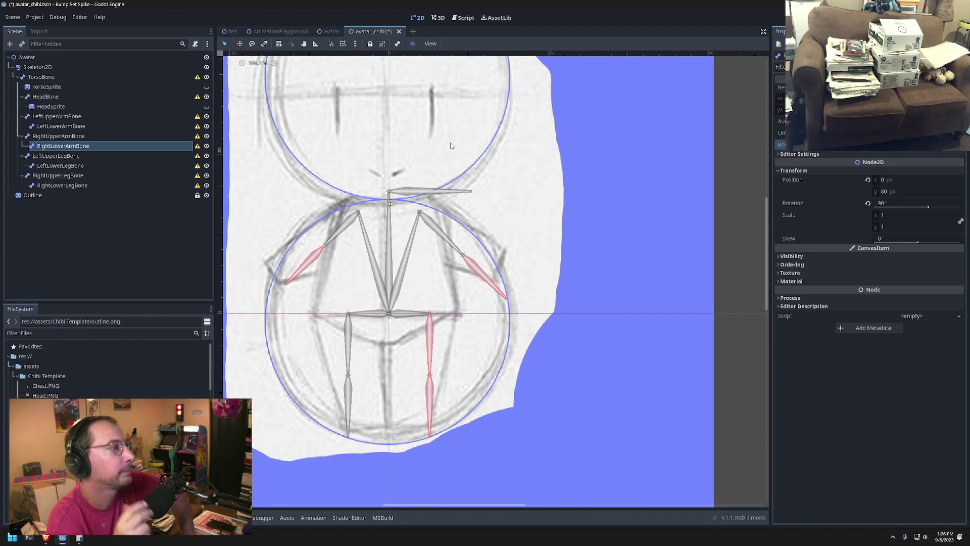
# Shorten LeftLowerArmBone's length in its bone settings so its tip sits closer to the sketched hand.
pyautogui.click(74, 158)
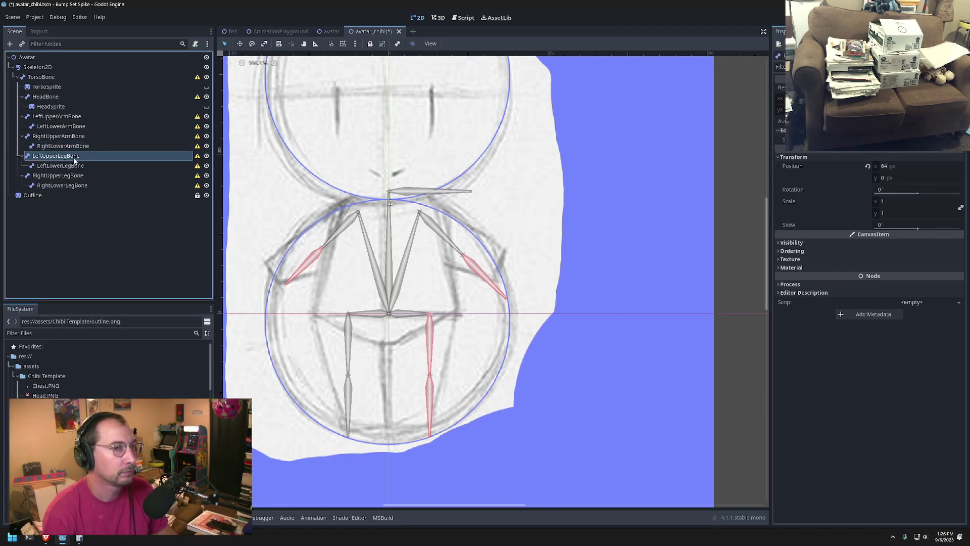
pyautogui.click(57, 116)
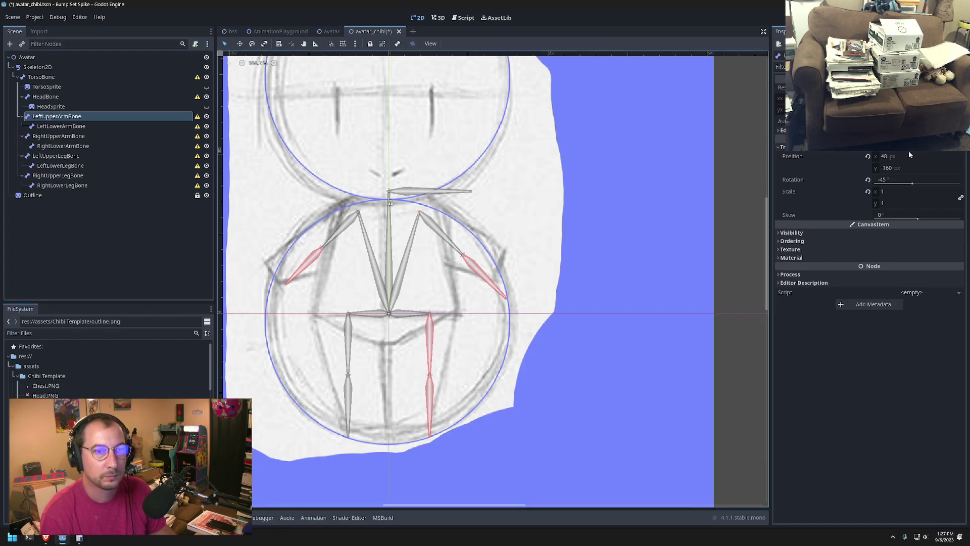
pyautogui.click(86, 126)
pyautogui.click(89, 110)
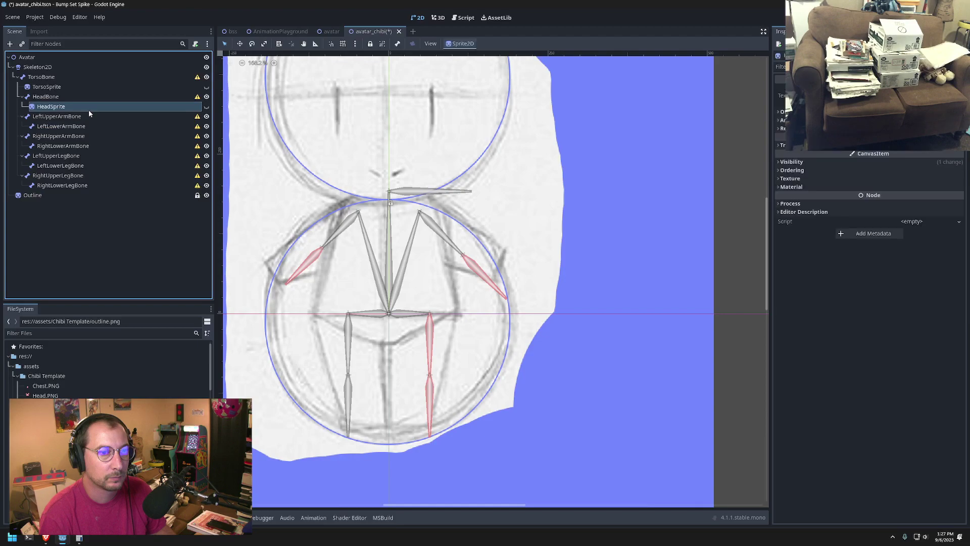
pyautogui.click(84, 116)
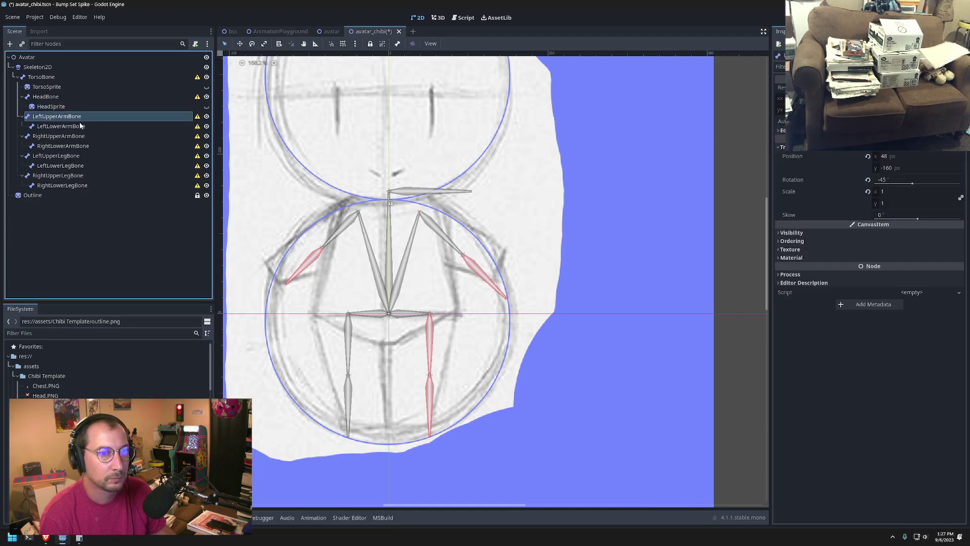
pyautogui.click(80, 126)
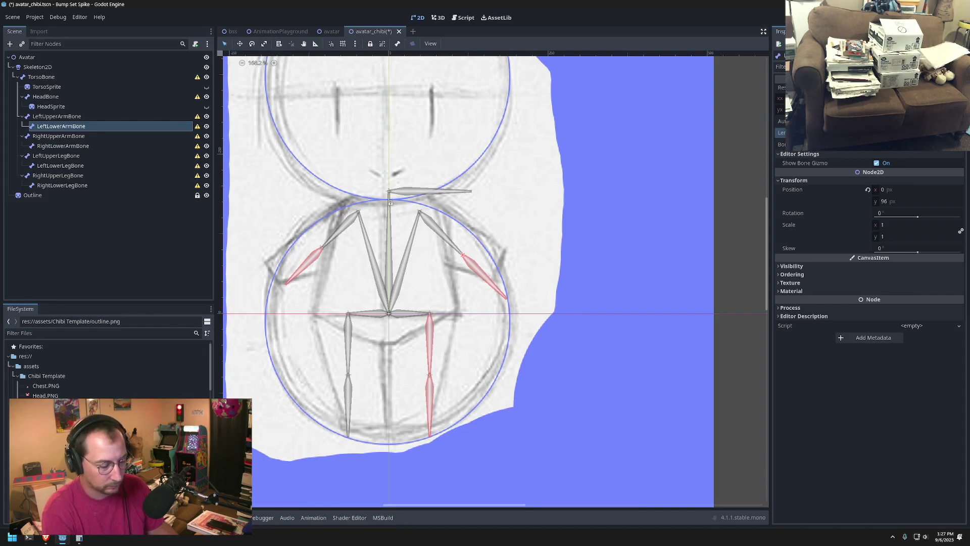
pyautogui.press('Return')
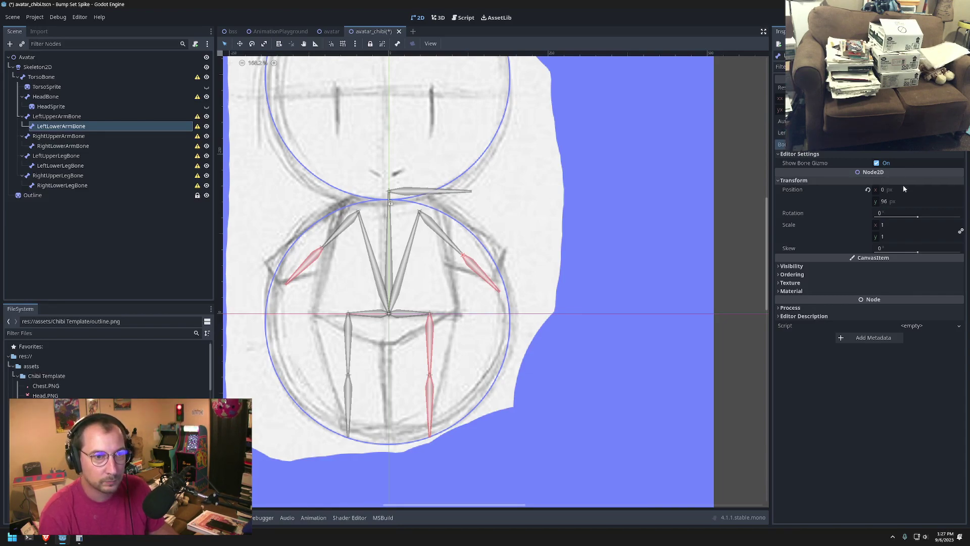
# Shorten the left upper arm by setting LeftLowerArmBone's y position to 80 px.
pyautogui.click(913, 202)
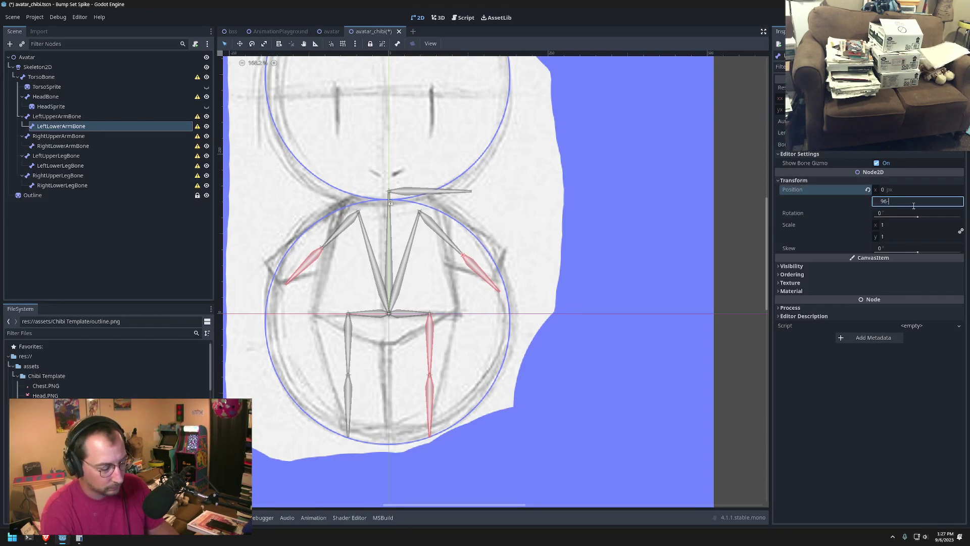
pyautogui.write('80')
pyautogui.press('Tab')
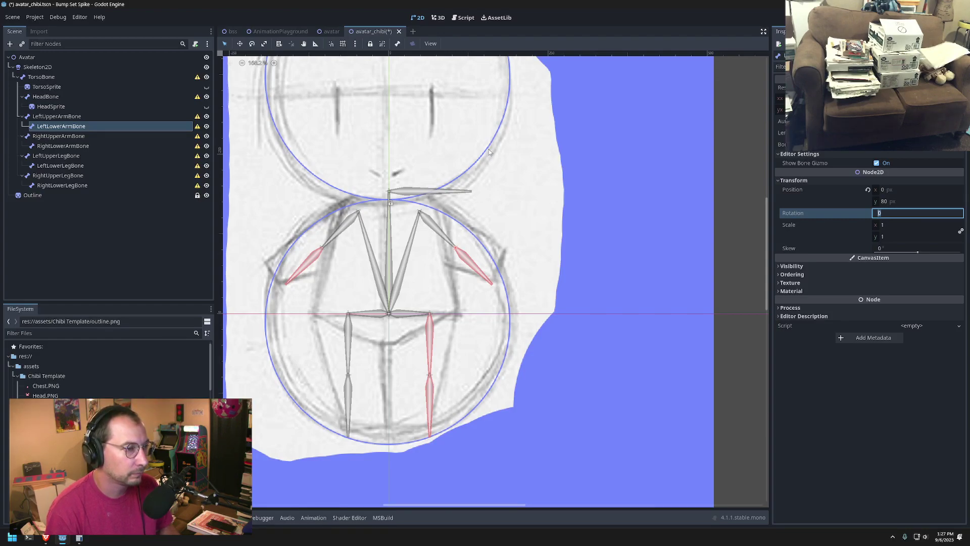
# Try moving LeftUpperArmBone freehand slightly down from the shoulder and undo the move.
pyautogui.click(421, 213)
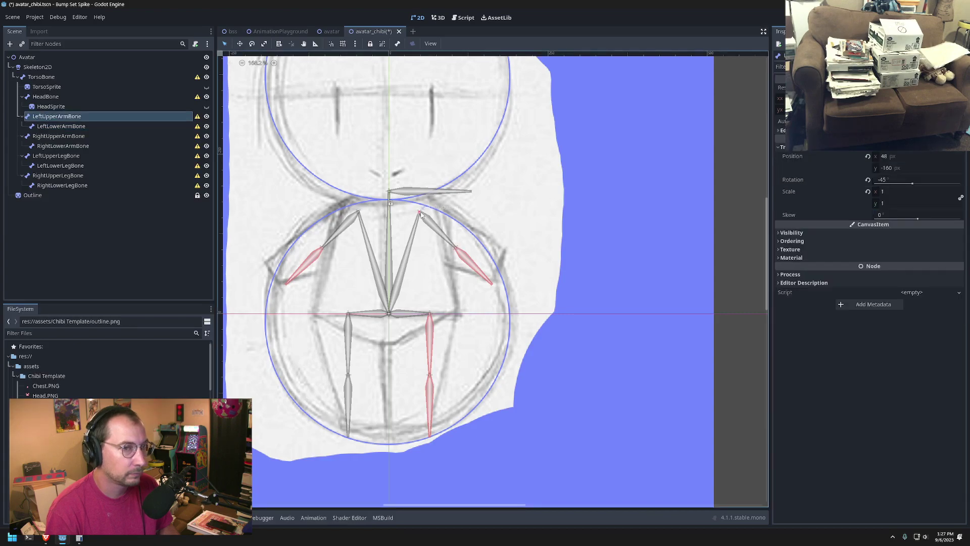
pyautogui.moveTo(421, 214); pyautogui.dragTo(415, 231)
pyautogui.hotkey('ctrl', 'z')
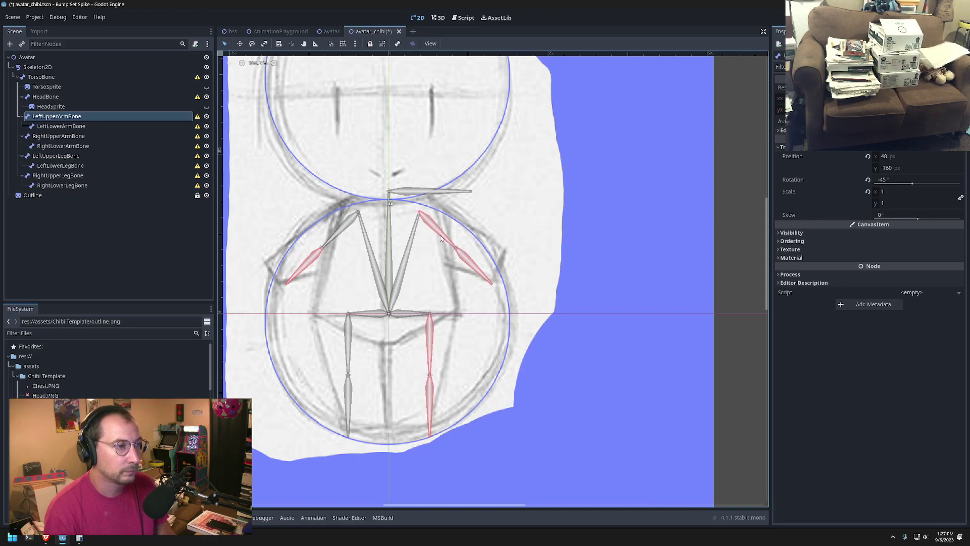
# Try LeftUpperArmBone at an x position of 32 px and restore it to 48 px.
pyautogui.click(905, 156)
pyautogui.write('-1')
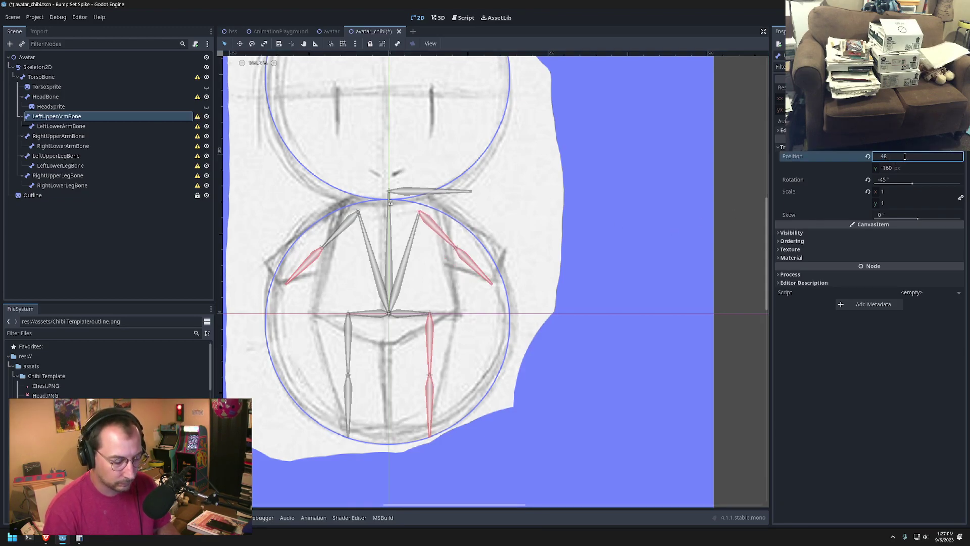
pyautogui.write('6')
pyautogui.press('Tab')
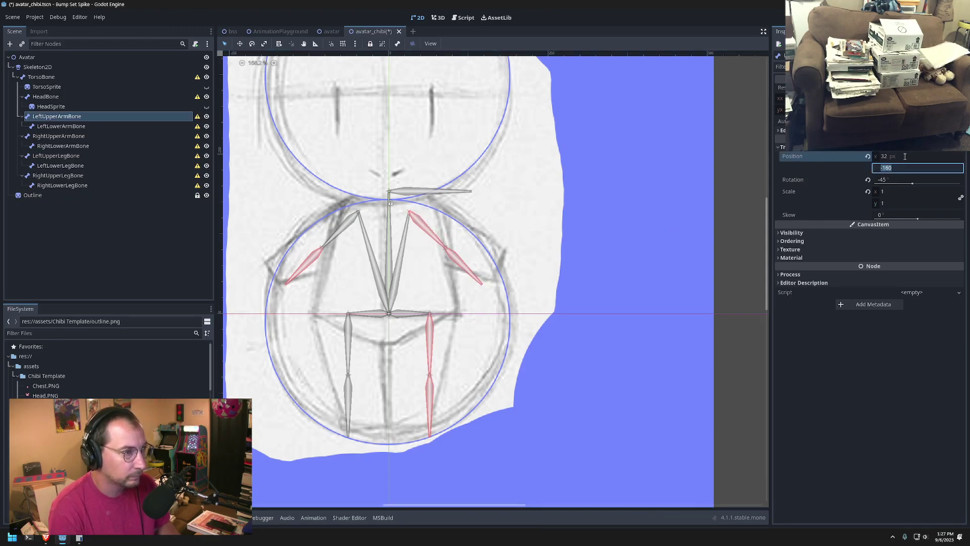
pyautogui.click(905, 156)
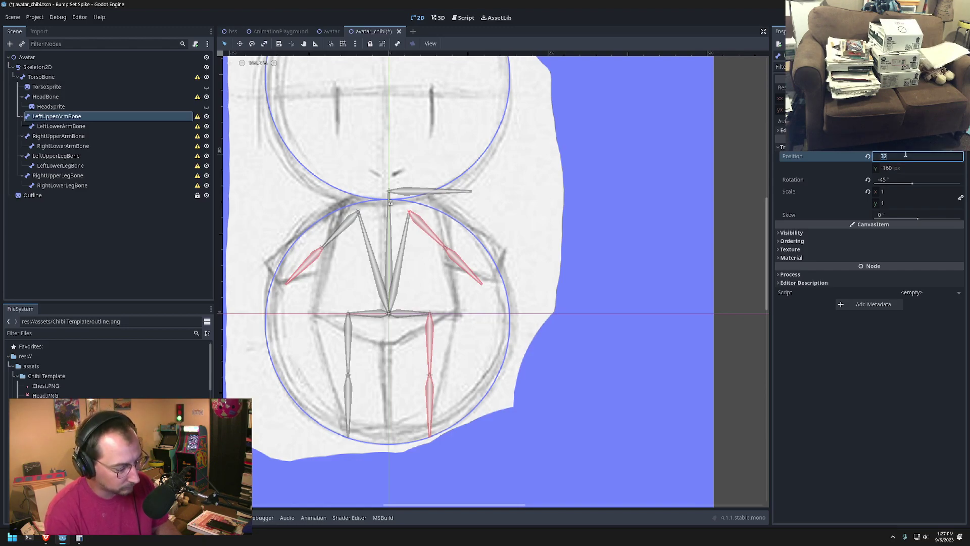
pyautogui.write('48')
pyautogui.press('Tab')
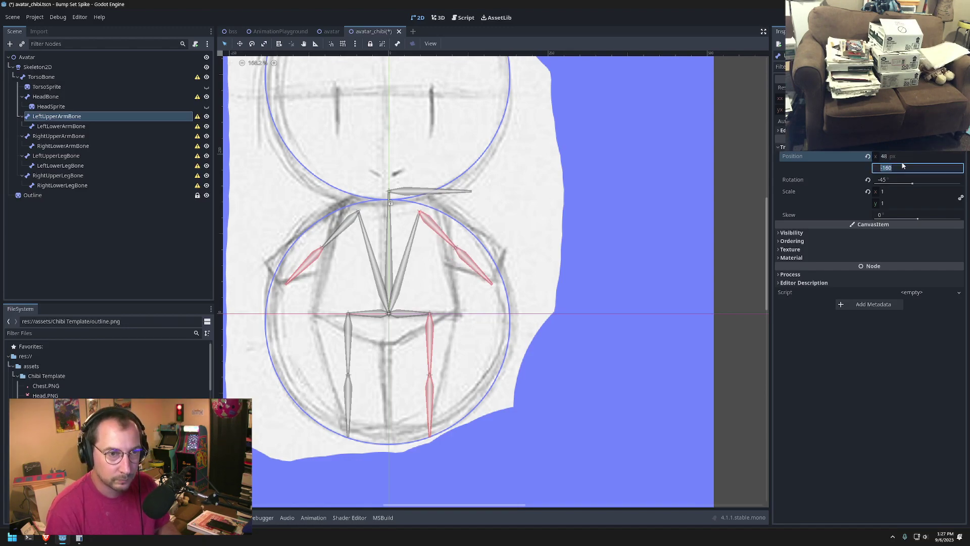
# Lower LeftUpperArmBone by 16 px to a y position of -144 px and rotate it to about -63.4°.
pyautogui.click(902, 167)
pyautogui.write('+16')
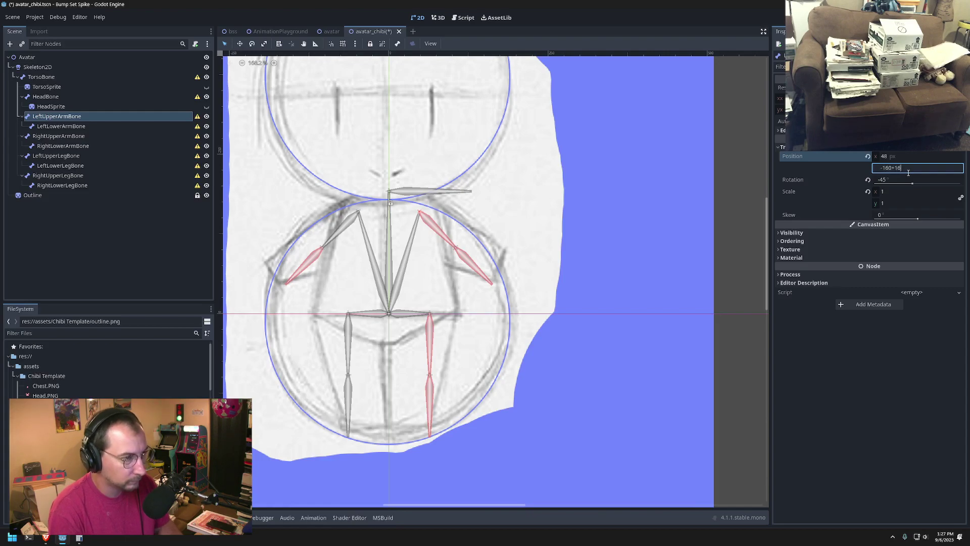
pyautogui.press('Tab')
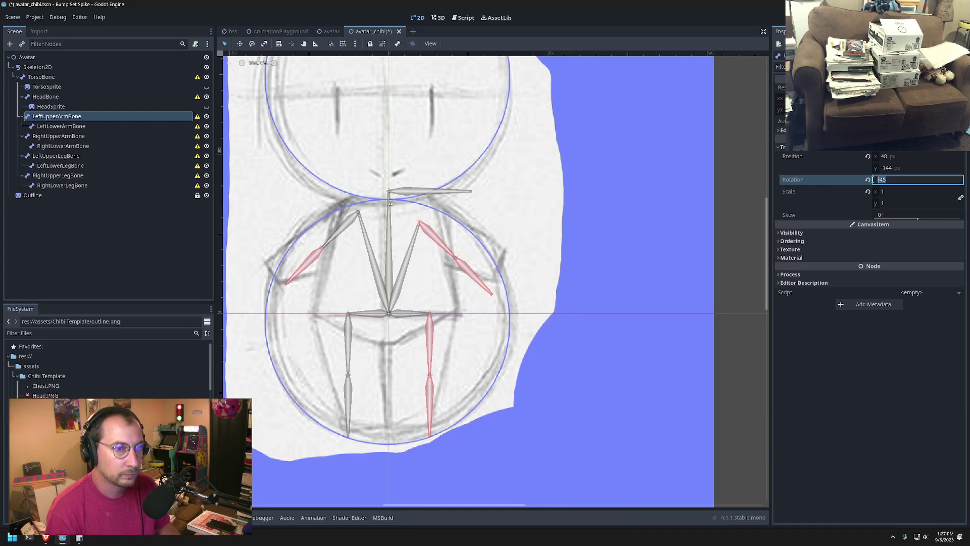
pyautogui.click(868, 180)
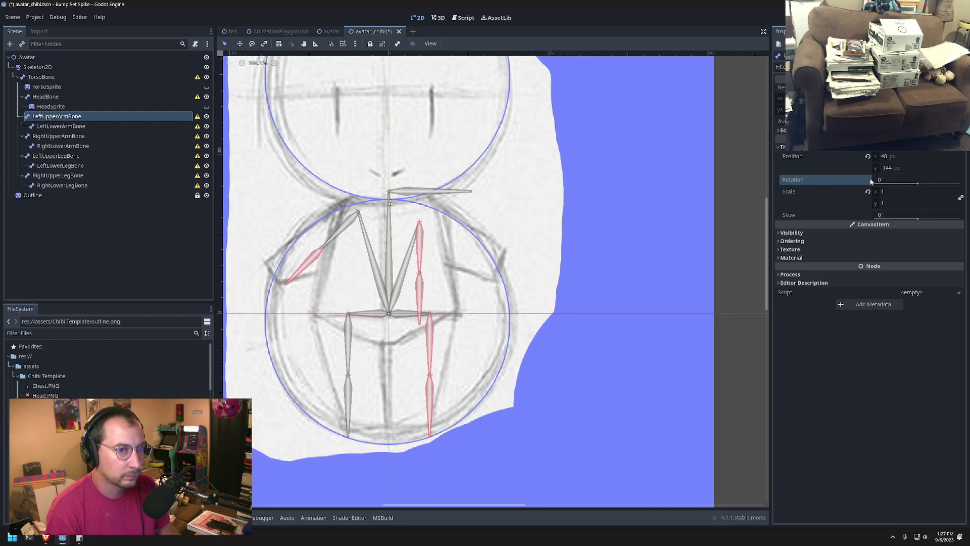
pyautogui.moveTo(917, 184); pyautogui.dragTo(910, 185)
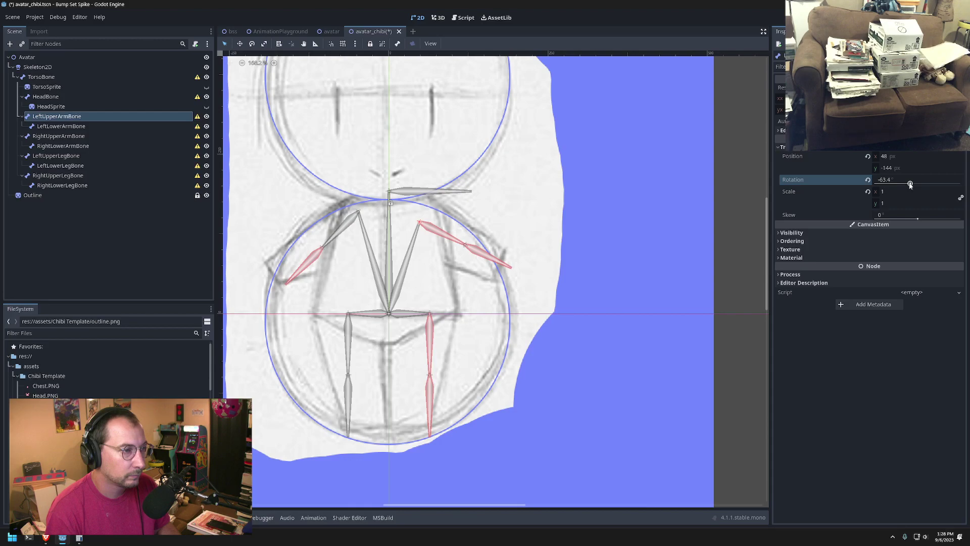
# Lower RightUpperArmBone by 16 px to a y position of -144 px.
pyautogui.click(107, 136)
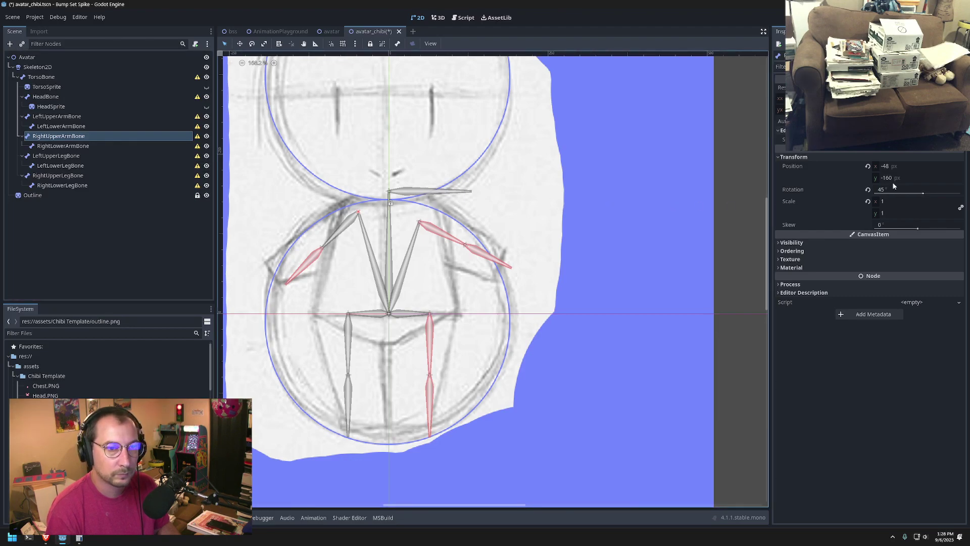
pyautogui.click(909, 178)
pyautogui.write('+1')
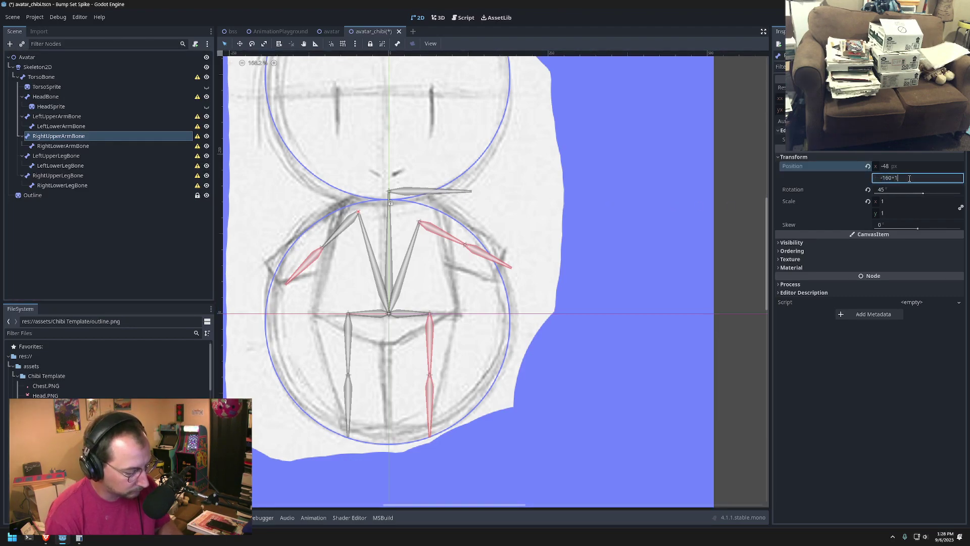
pyautogui.write('6')
pyautogui.press('Tab')
pyautogui.scroll(1, 407, 139)
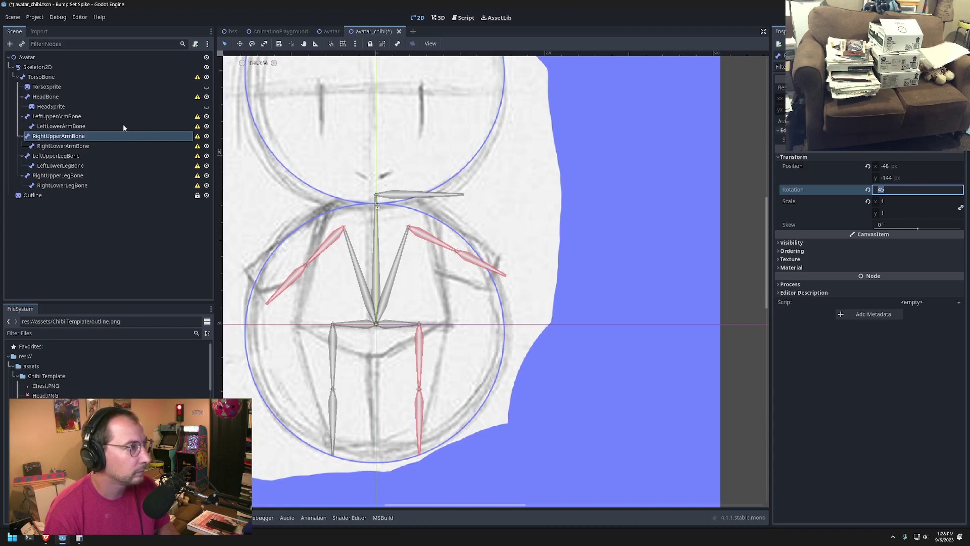
# Rotate LeftUpperArmBone to -90° so the left arm extends horizontally outward, after trying 0° and 90°.
pyautogui.click(80, 116)
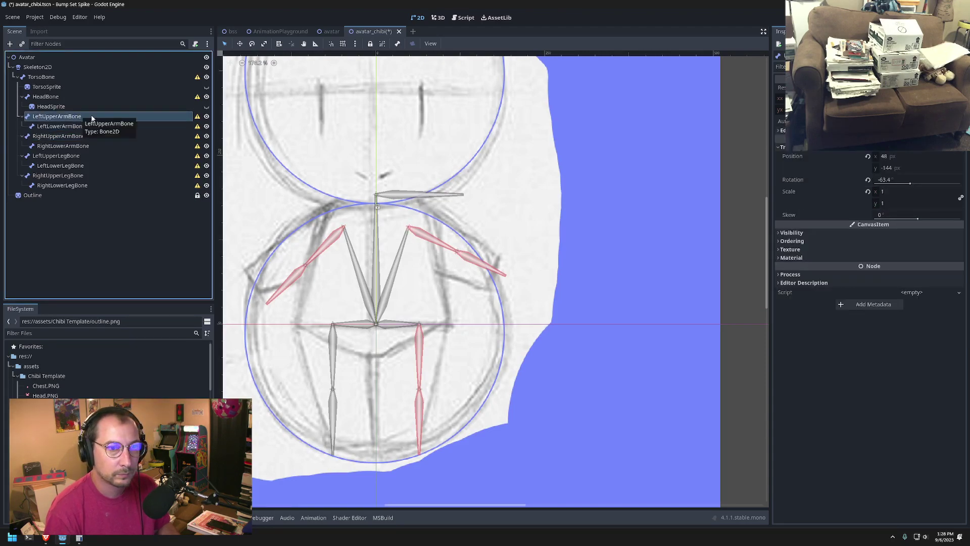
pyautogui.click(879, 183)
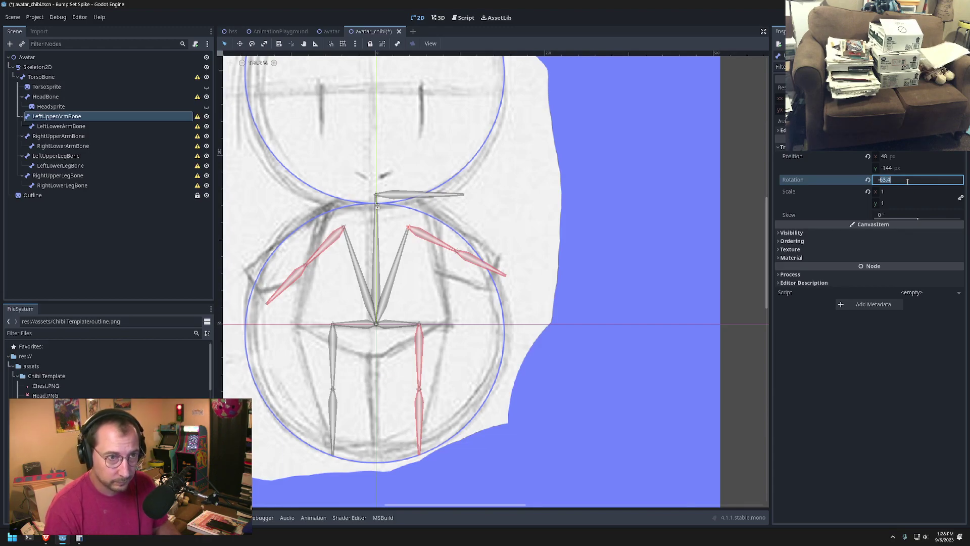
pyautogui.write('0')
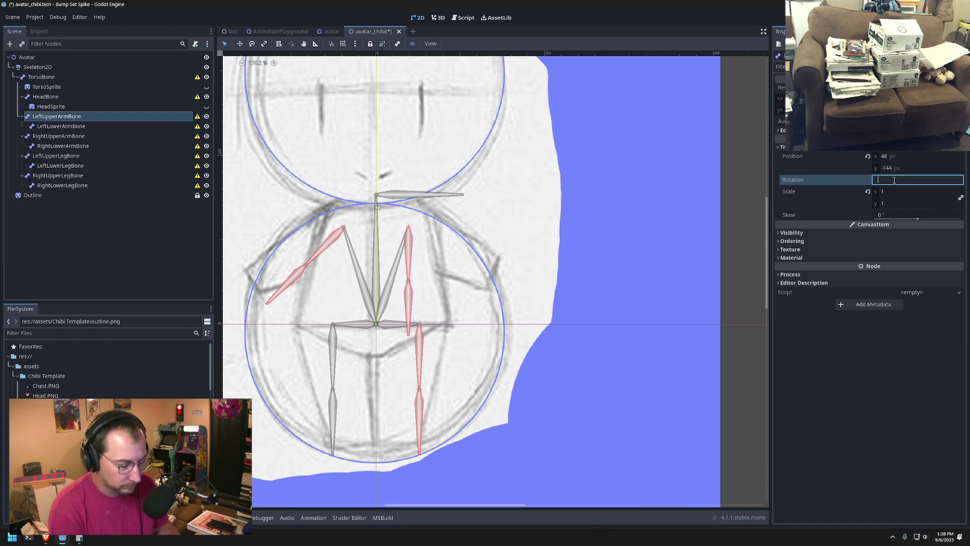
pyautogui.write('90')
pyautogui.press('Tab')
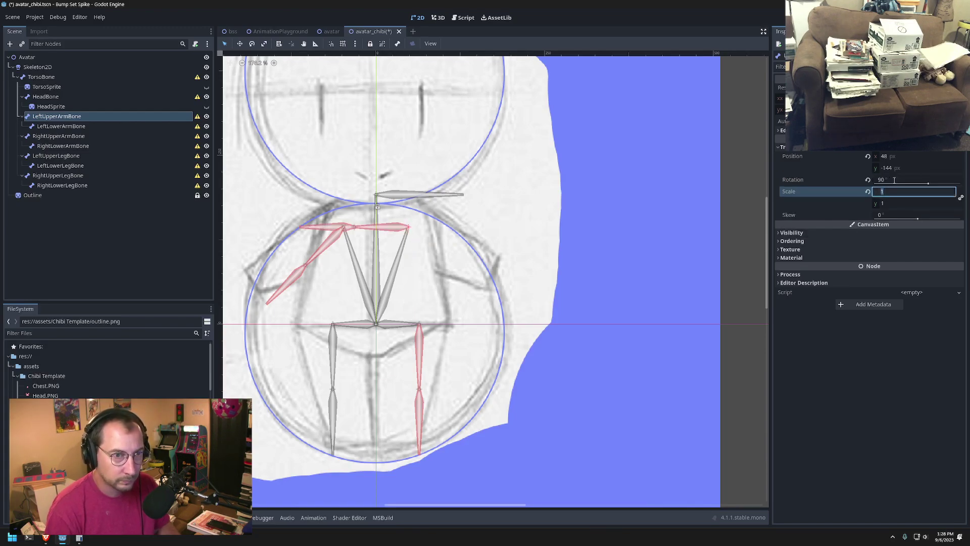
pyautogui.click(894, 180)
pyautogui.write('-90')
pyautogui.press('Tab')
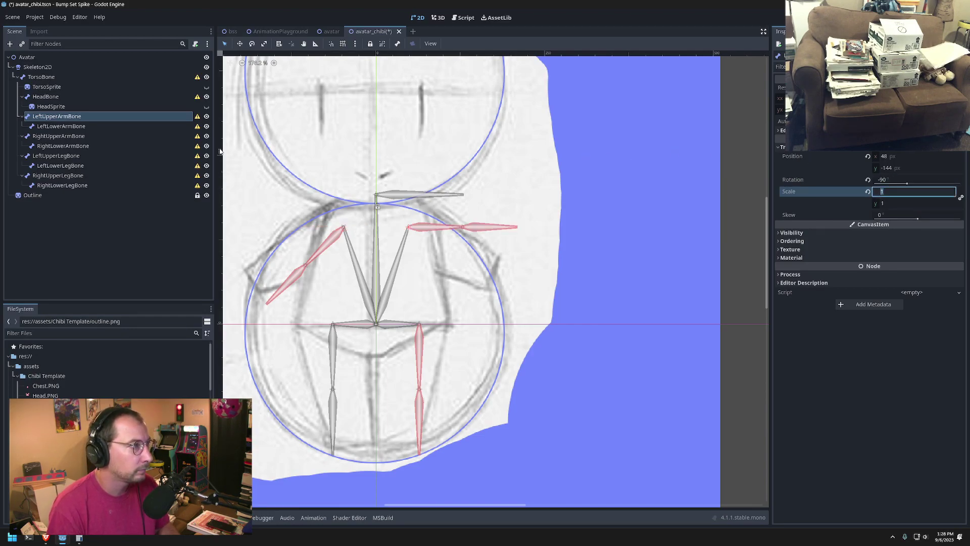
# Try RightUpperArmBone at x positions of -90 px and -80 px.
pyautogui.click(91, 136)
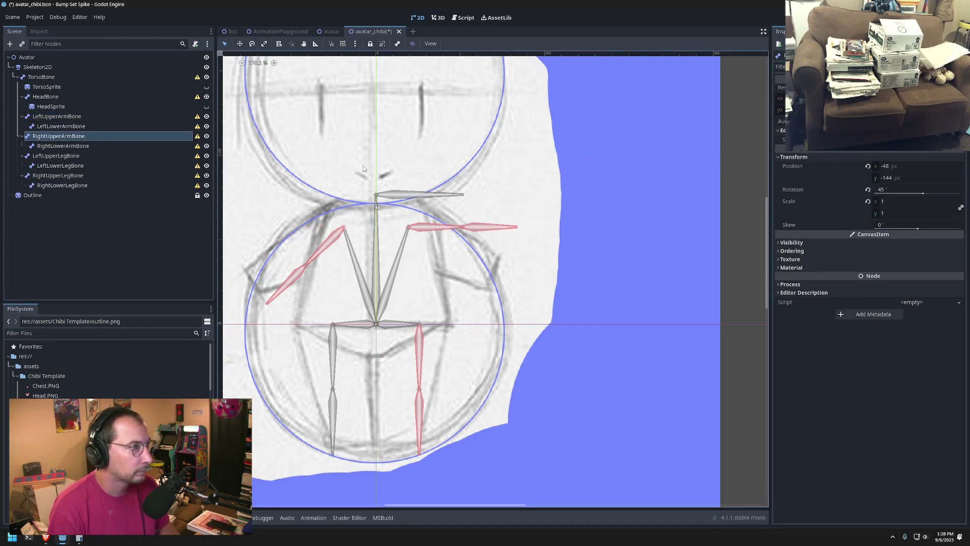
pyautogui.click(889, 166)
pyautogui.write('-48')
pyautogui.press('BackSpace')
pyautogui.press('BackSpace')
pyautogui.write('90')
pyautogui.press('Tab')
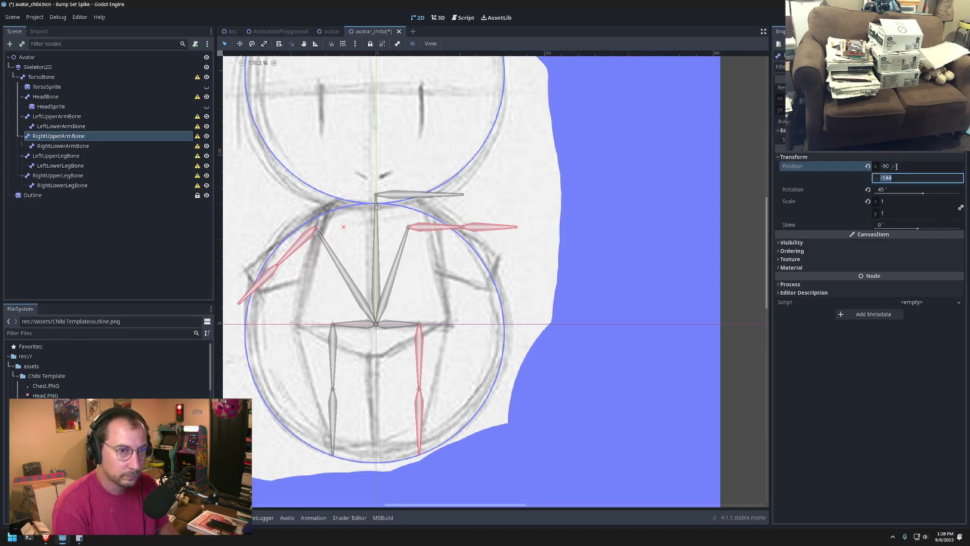
pyautogui.click(902, 166)
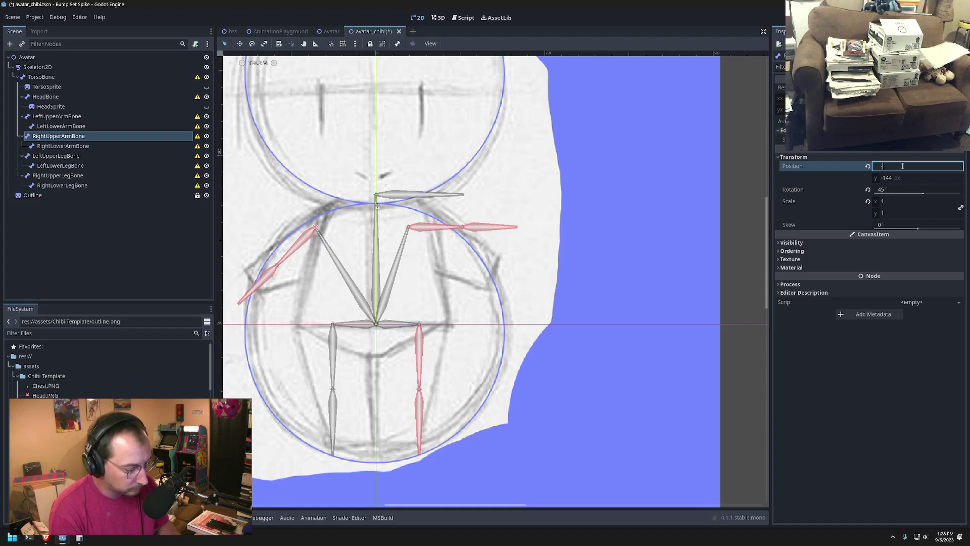
pyautogui.write('8')
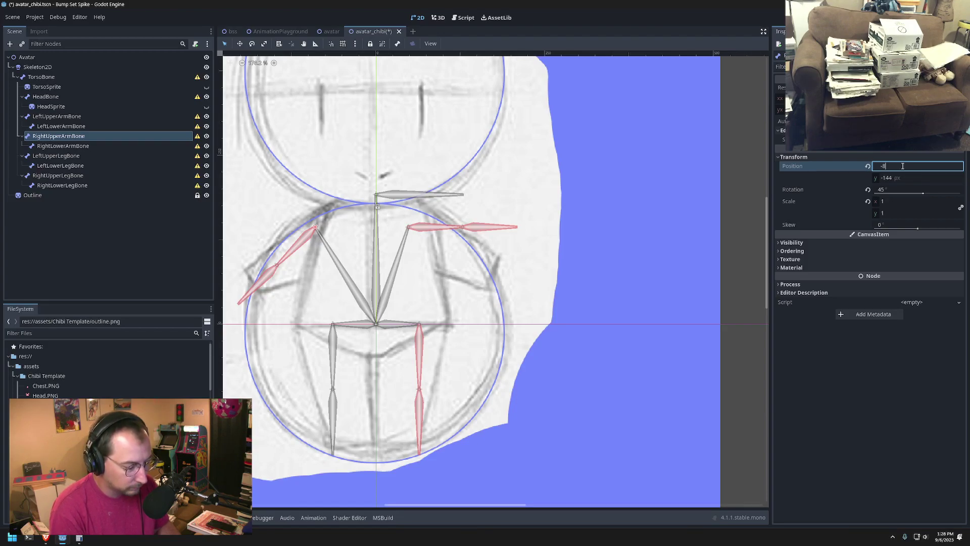
pyautogui.write('0')
pyautogui.press('Tab')
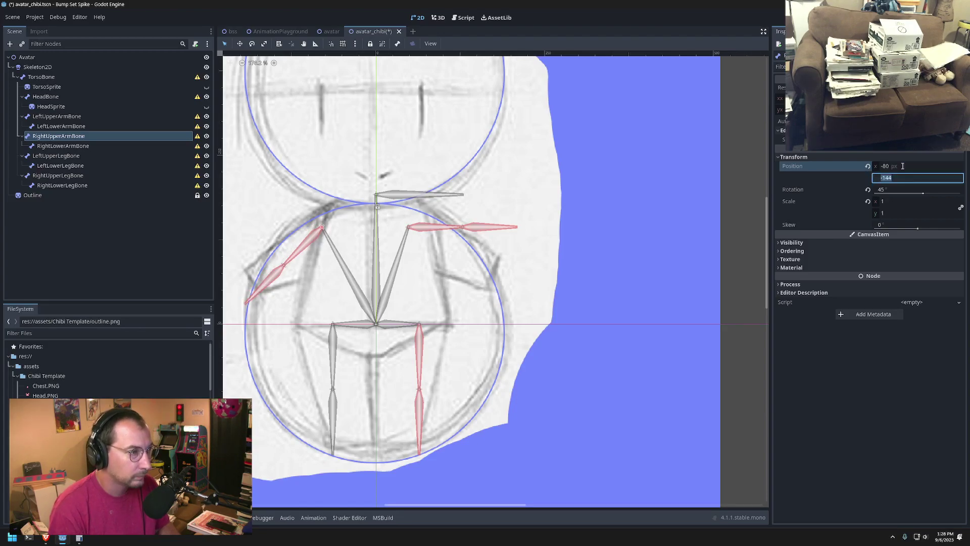
# Restore RightUpperArmBone's x position to -48 px.
pyautogui.click(126, 116)
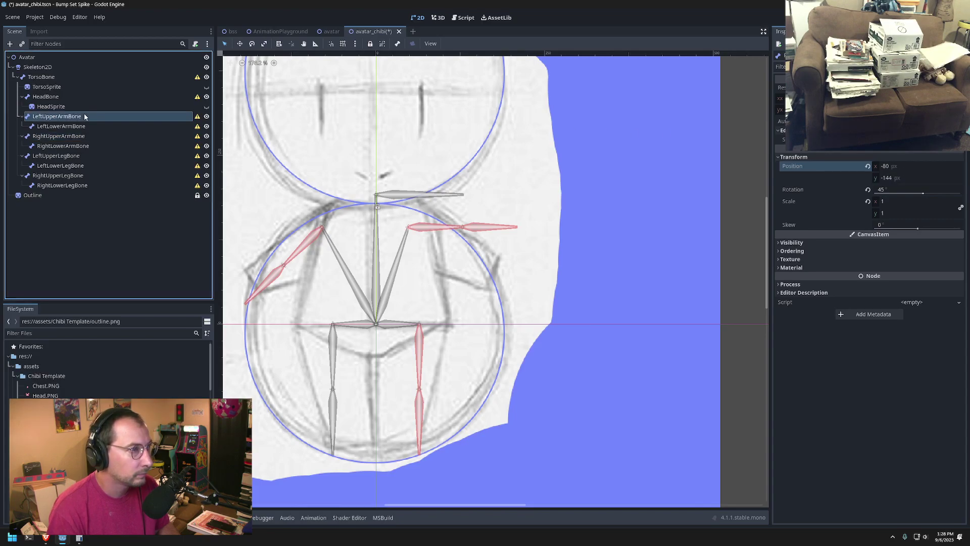
pyautogui.click(92, 136)
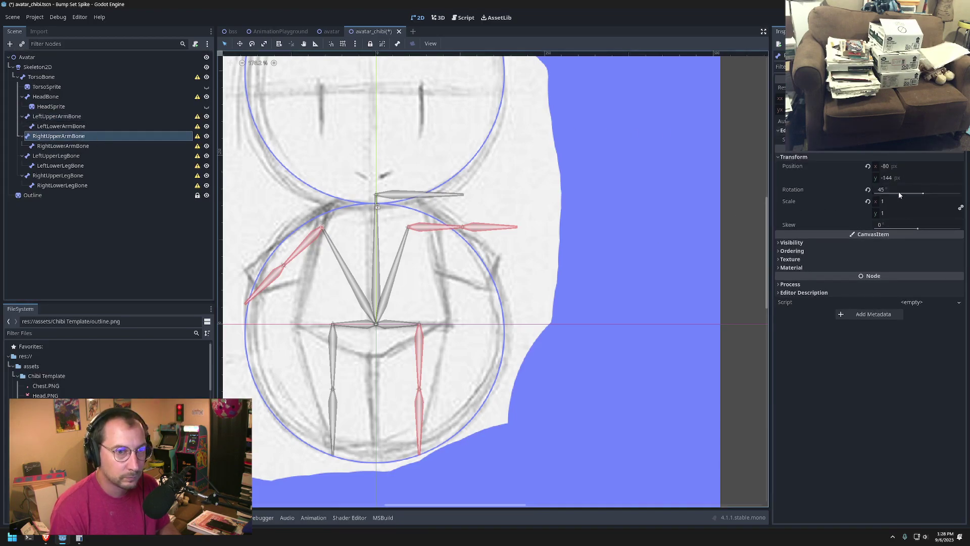
pyautogui.click(918, 167)
pyautogui.write('-4')
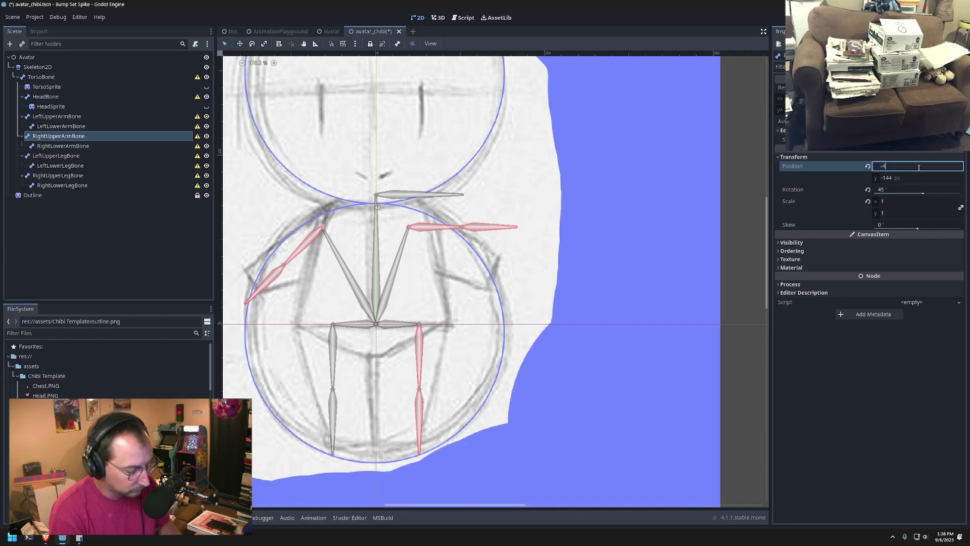
pyautogui.write('8')
pyautogui.press('Tab')
pyautogui.press('Tab')
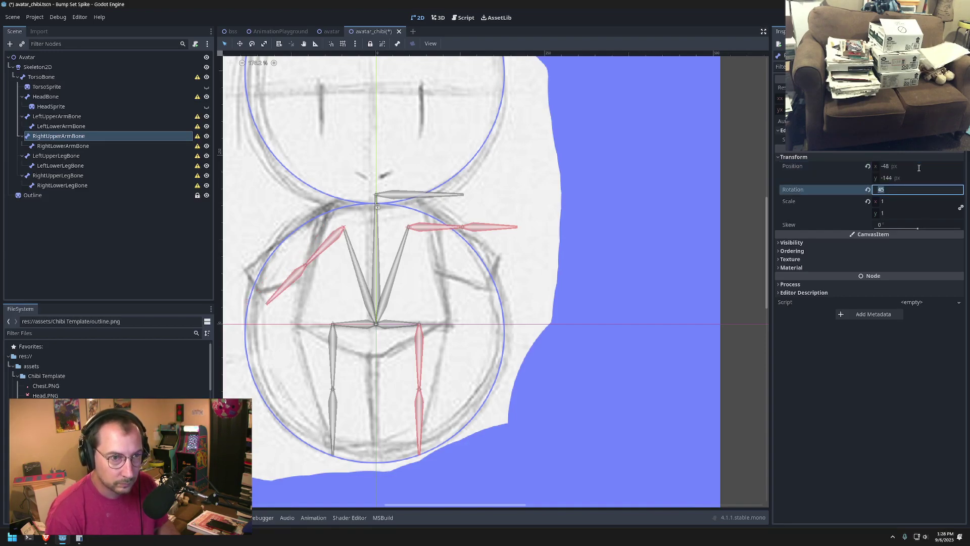
# Set RightUpperArmBone's rotation to 90° so the arm extends horizontally outward, and hide the Outline sketch.
pyautogui.write('45')
pyautogui.write('90')
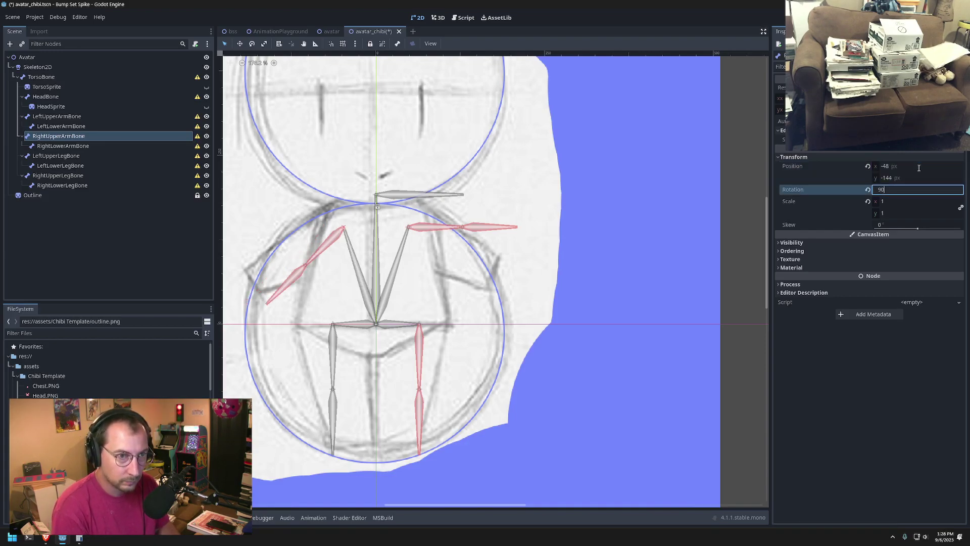
pyautogui.press('Tab')
pyautogui.click(600, 189)
pyautogui.scroll(-3, 601, 180)
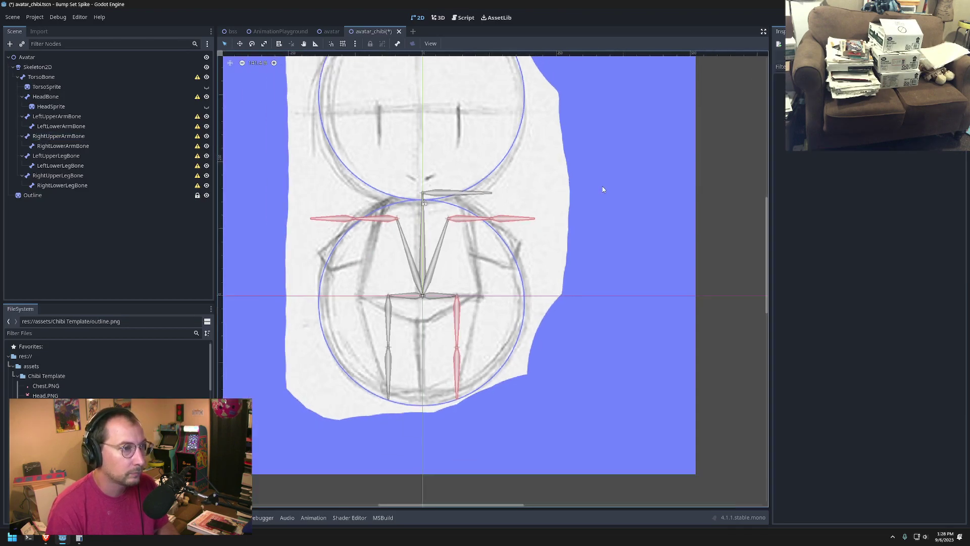
pyautogui.scroll(1, 647, 185)
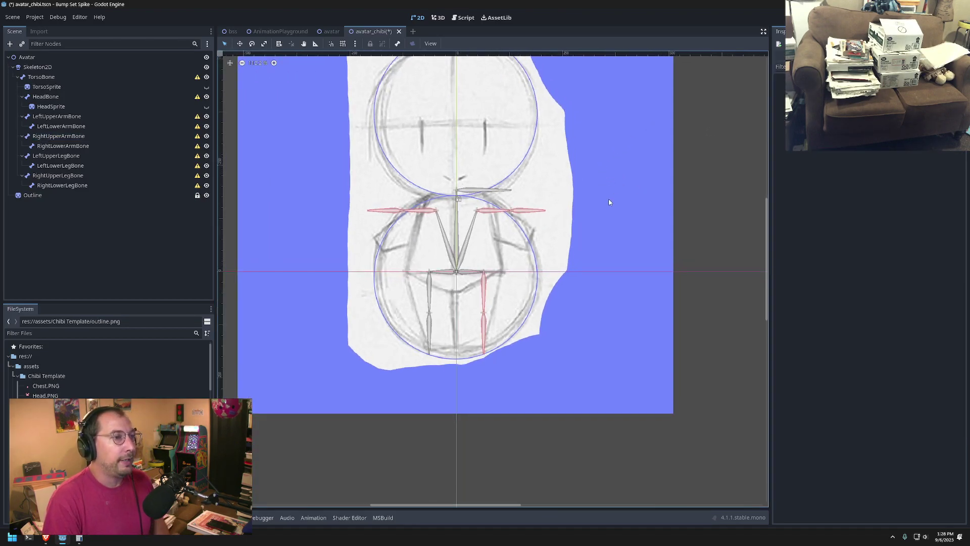
pyautogui.click(207, 195)
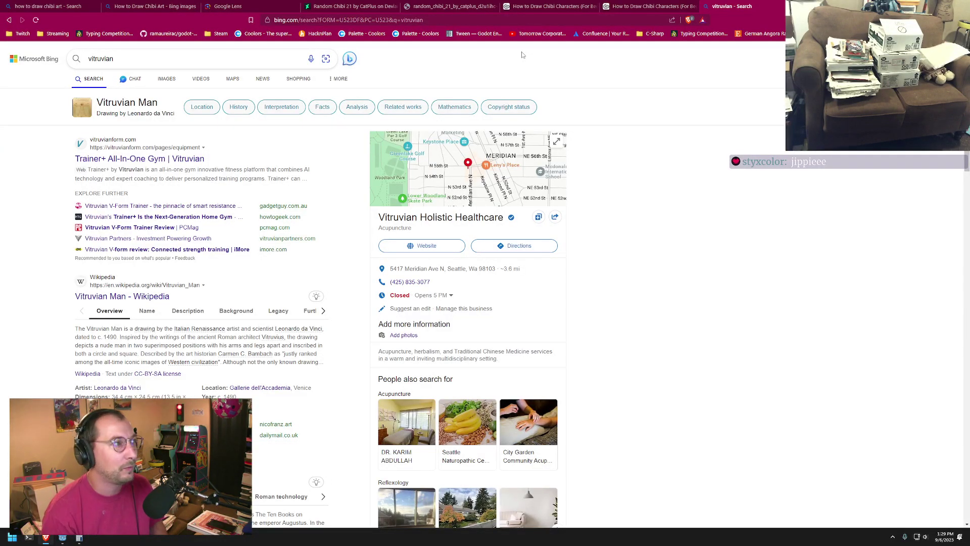
# In the web browser, browse the image results for "vitruvian", enlarge the self-portrait as Vitruvian Man, and return to the web results.
pyautogui.click(167, 79)
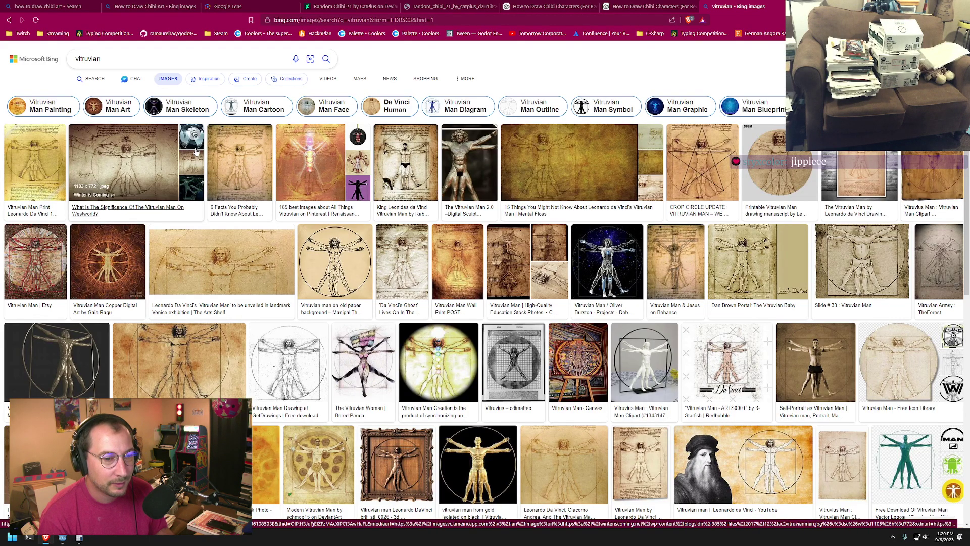
pyautogui.scroll(-1, 187, 144)
pyautogui.scroll(1, 128, 124)
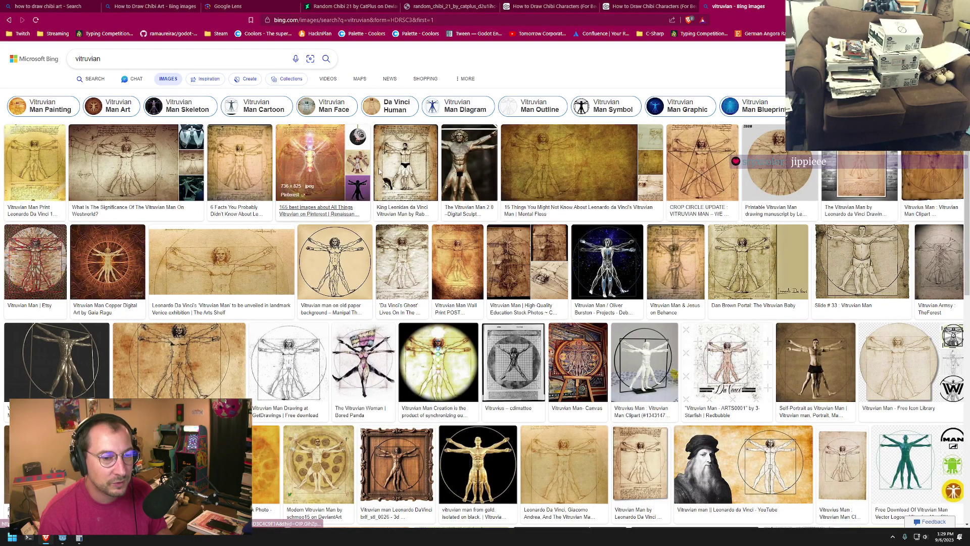
pyautogui.click(805, 347)
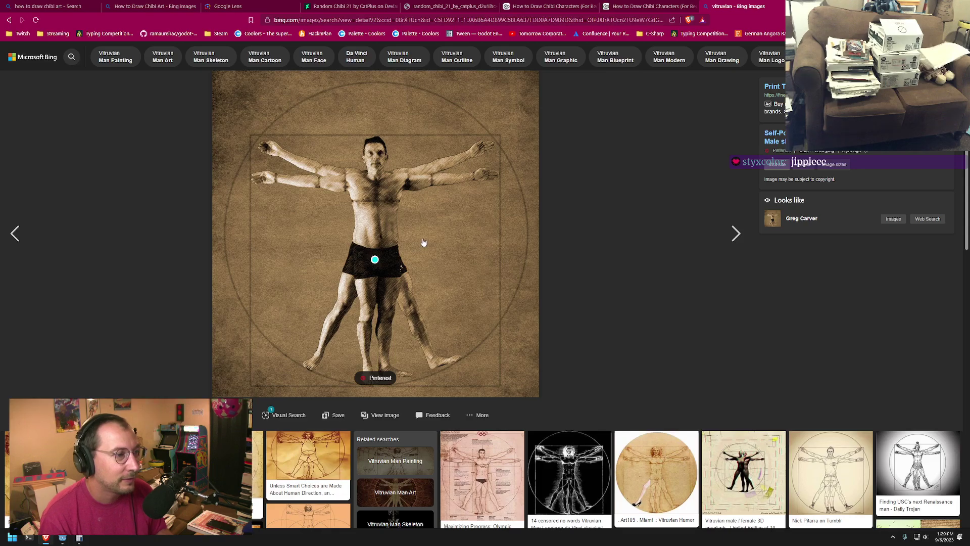
pyautogui.click(9, 19)
pyautogui.click(9, 20)
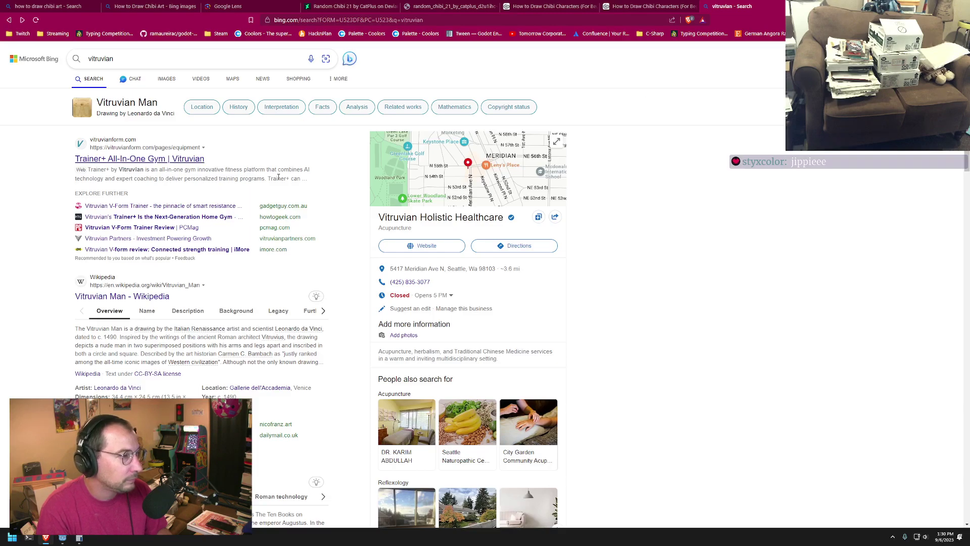
# Open the Wikipedia article on the Vitruvian Man and examine its drawing and composition description.
pyautogui.click(152, 297)
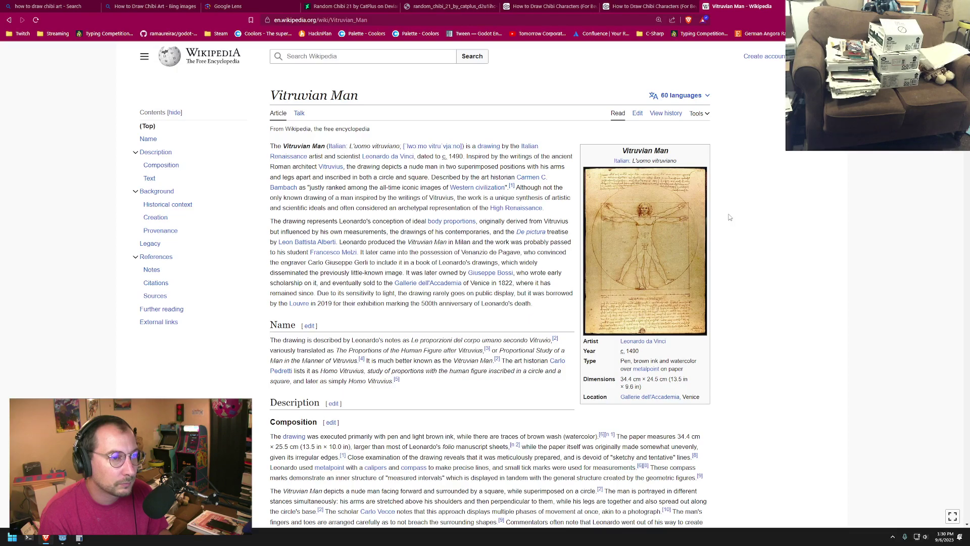
pyautogui.scroll(-1, 729, 217)
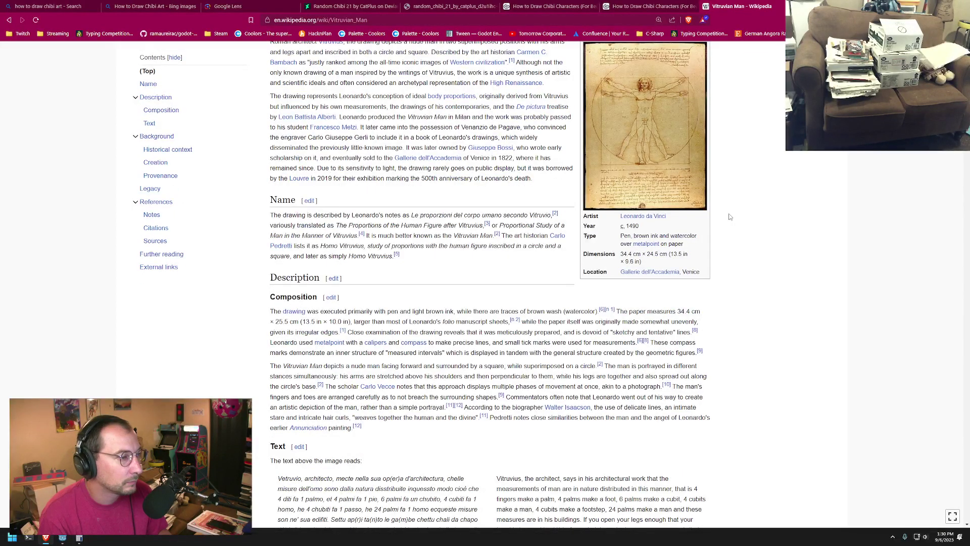